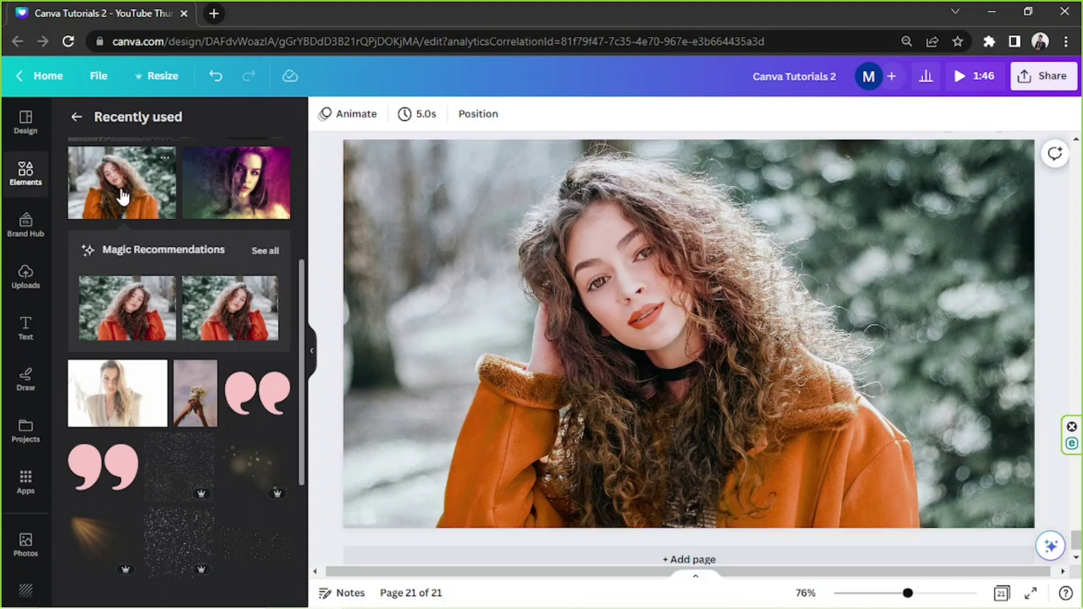
# Add a copy of the recently used portrait photo and centre it over the original.
pyautogui.click(123, 182)
pyautogui.moveTo(794, 355); pyautogui.dragTo(784, 336)
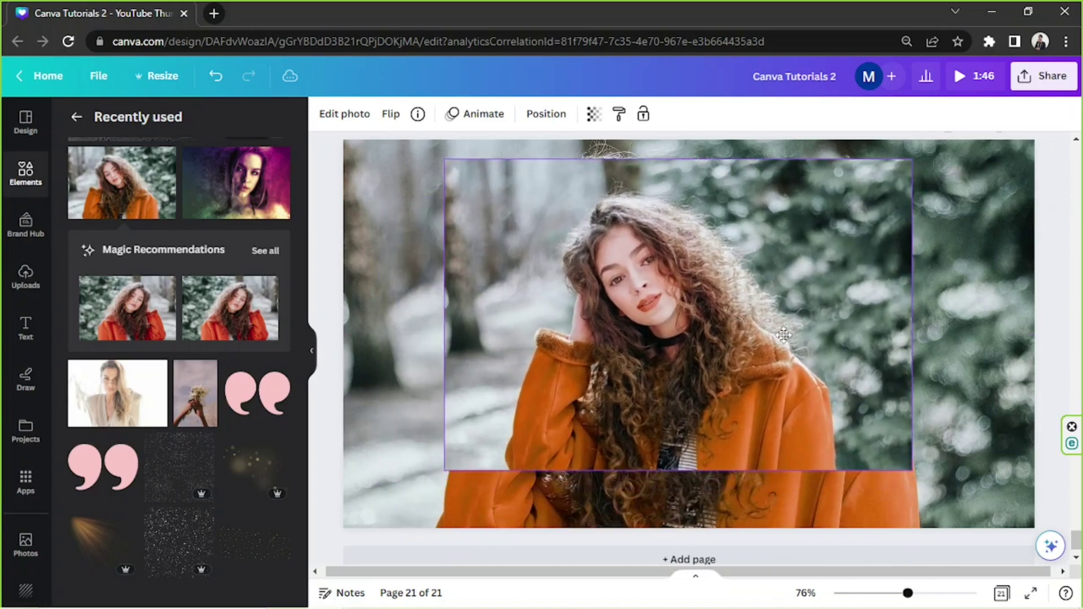
pyautogui.moveTo(613, 299); pyautogui.dragTo(750, 318)
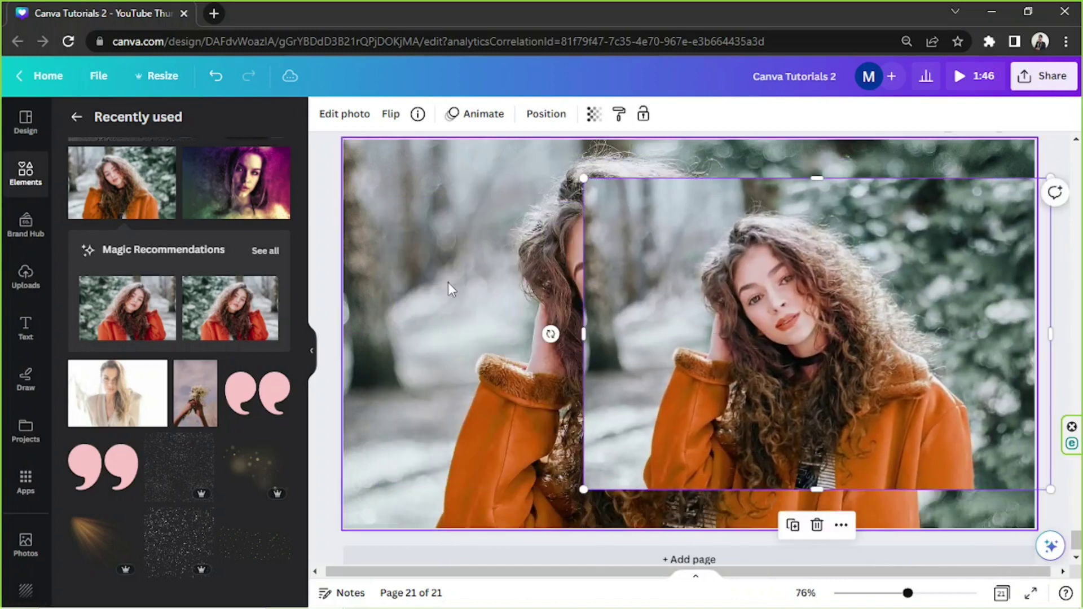
pyautogui.click(495, 324)
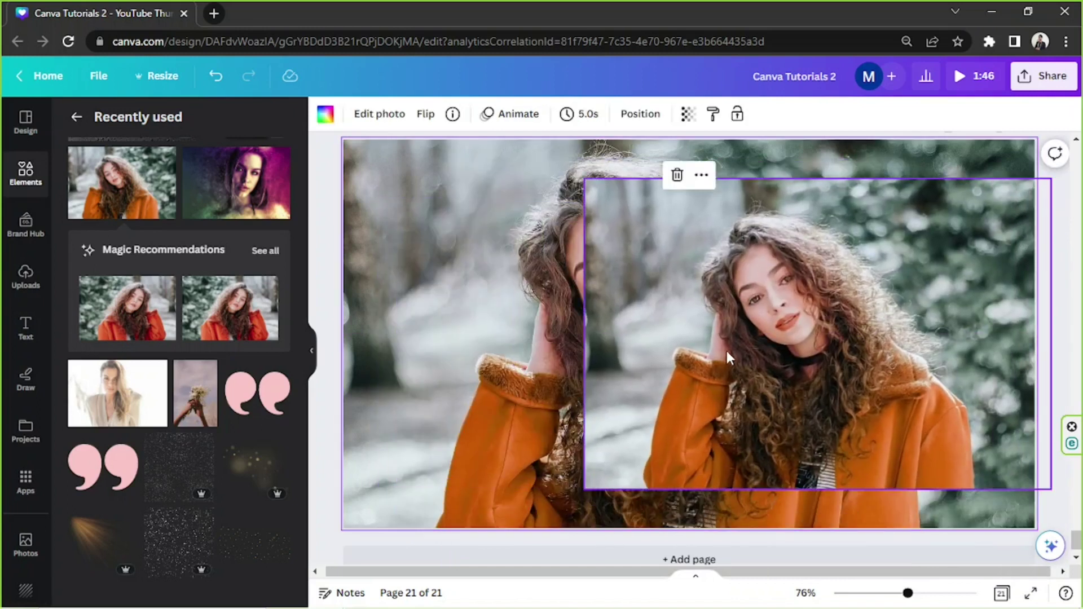
pyautogui.moveTo(725, 348); pyautogui.dragTo(561, 324)
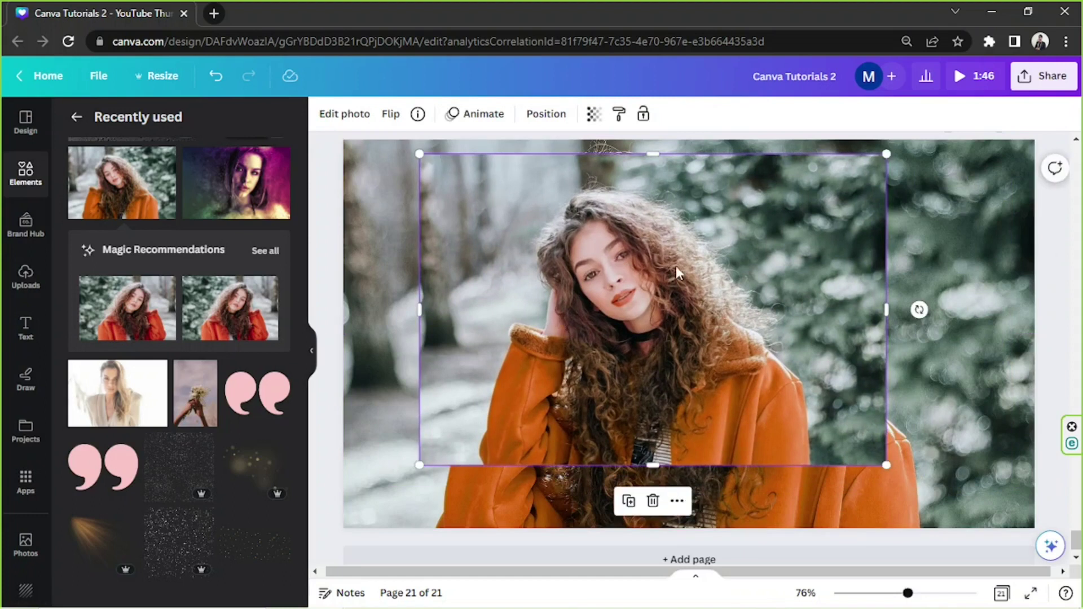
pyautogui.moveTo(676, 241)
pyautogui.mouseDown()
pyautogui.moveTo(669, 262)
pyautogui.moveTo(699, 237)
pyautogui.moveTo(690, 252)
pyautogui.mouseUp()
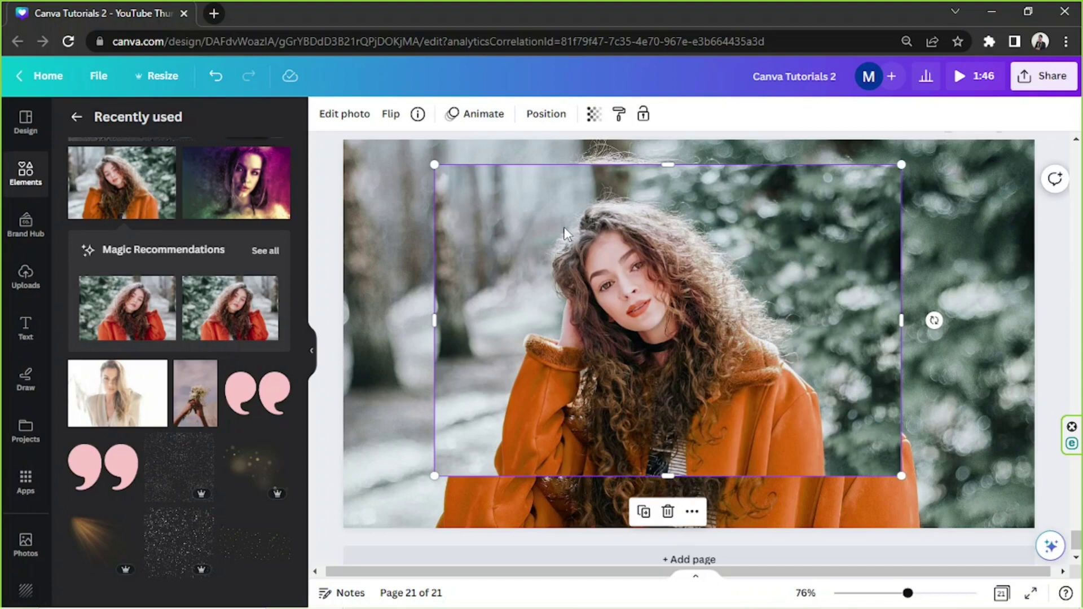
# Set the photo copy's transparency to 60, trying 75 first.
pyautogui.click(592, 115)
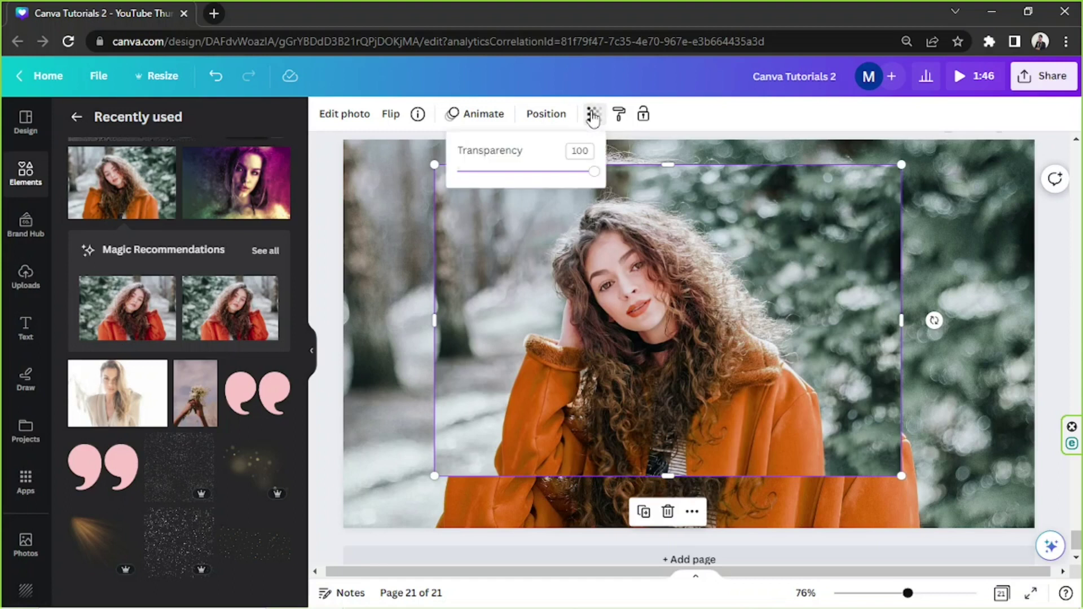
pyautogui.click(584, 148)
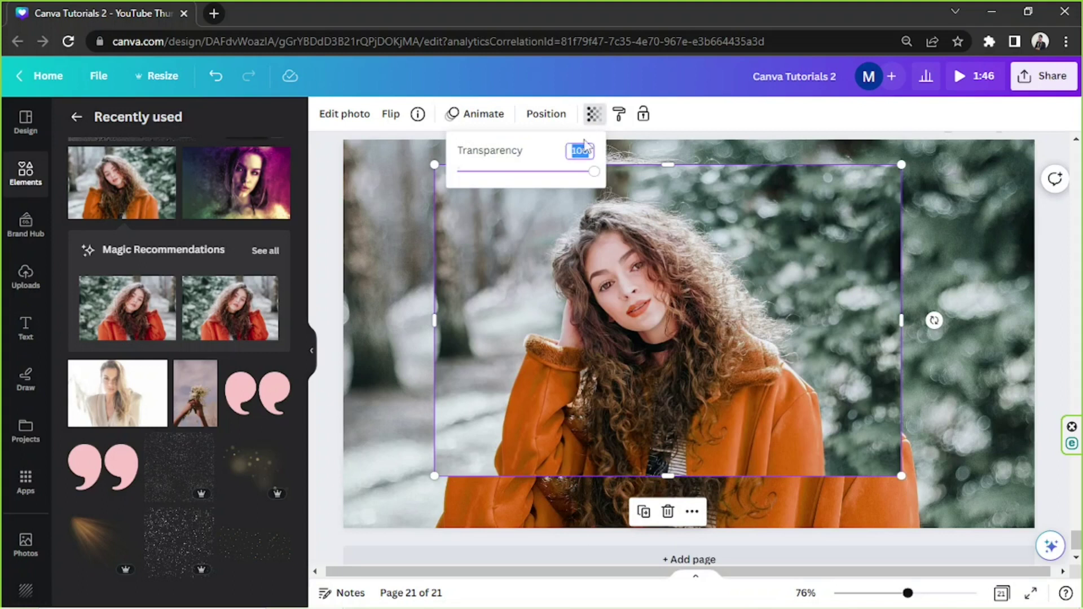
pyautogui.write('75')
pyautogui.press('Return')
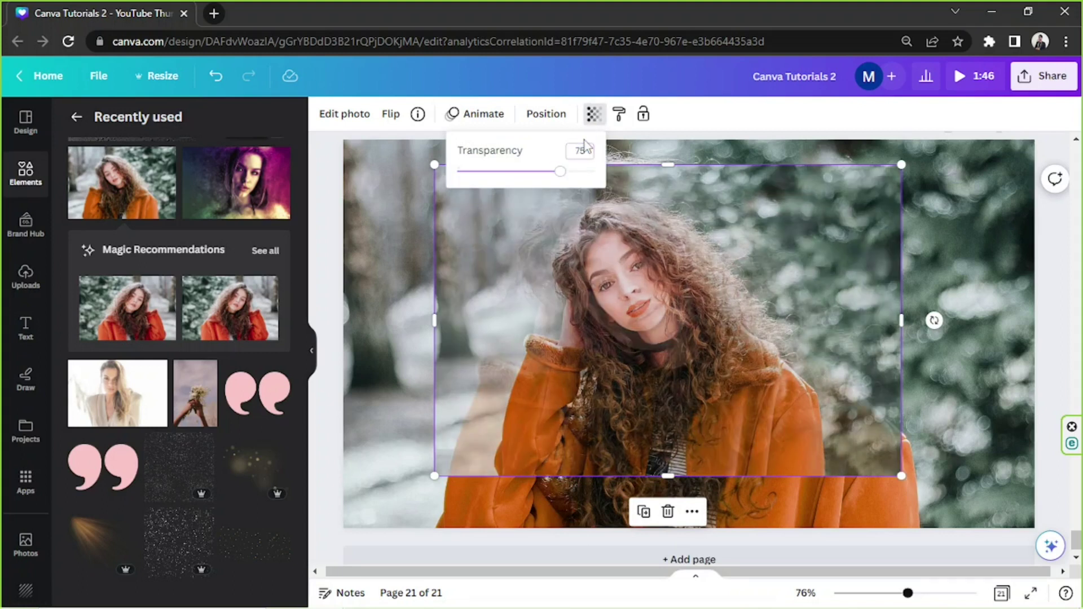
pyautogui.click(582, 151)
pyautogui.write('60')
pyautogui.press('Return')
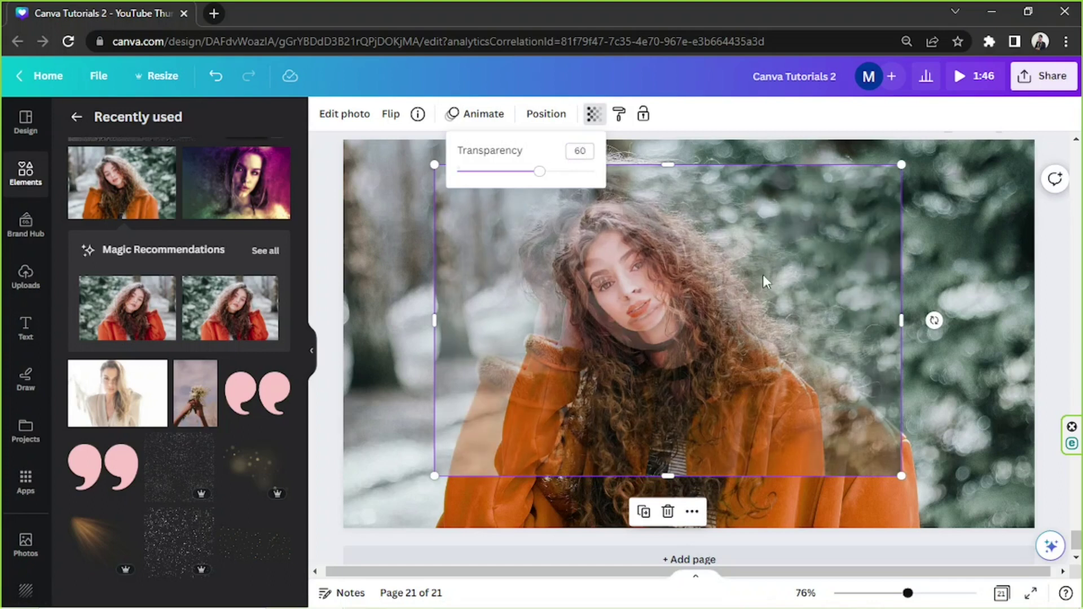
# Snap the faded copy to the page's top-left corner and enlarge it to 1,081 × 720.
pyautogui.moveTo(767, 218); pyautogui.dragTo(713, 217)
pyautogui.moveTo(718, 289); pyautogui.dragTo(692, 280)
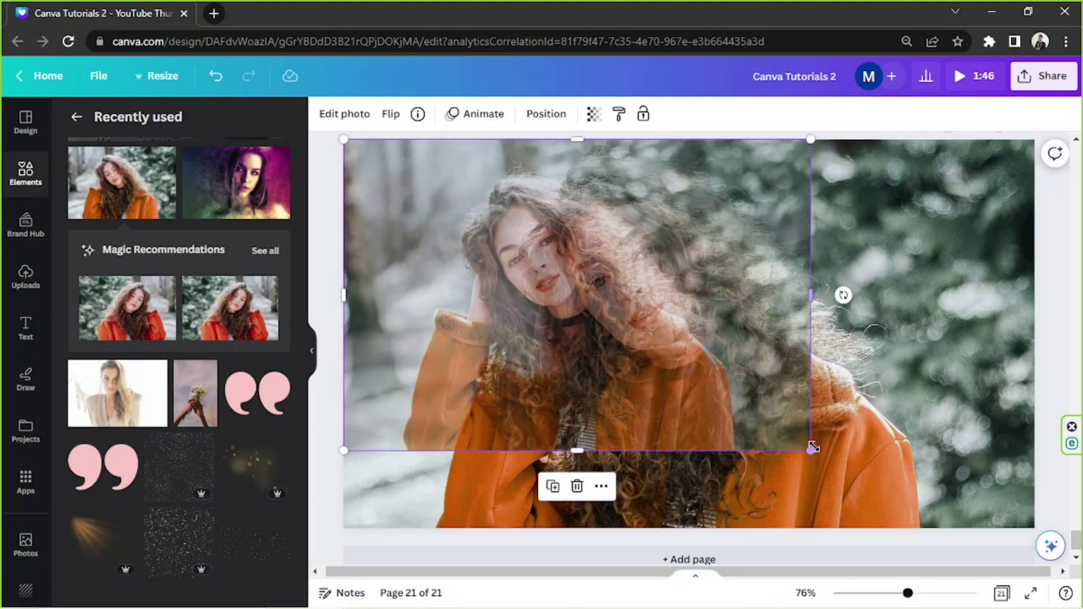
pyautogui.moveTo(812, 450); pyautogui.dragTo(926, 529)
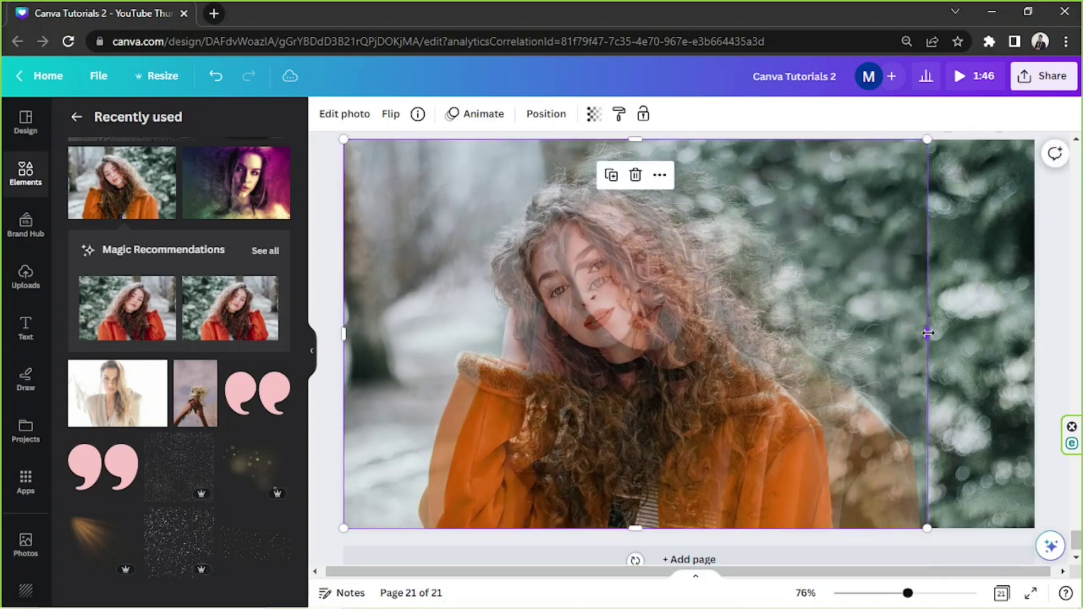
# Stretch the copy to the right page edge and trim its left edge to the face, about 745 × 720.
pyautogui.moveTo(927, 334); pyautogui.dragTo(1032, 334)
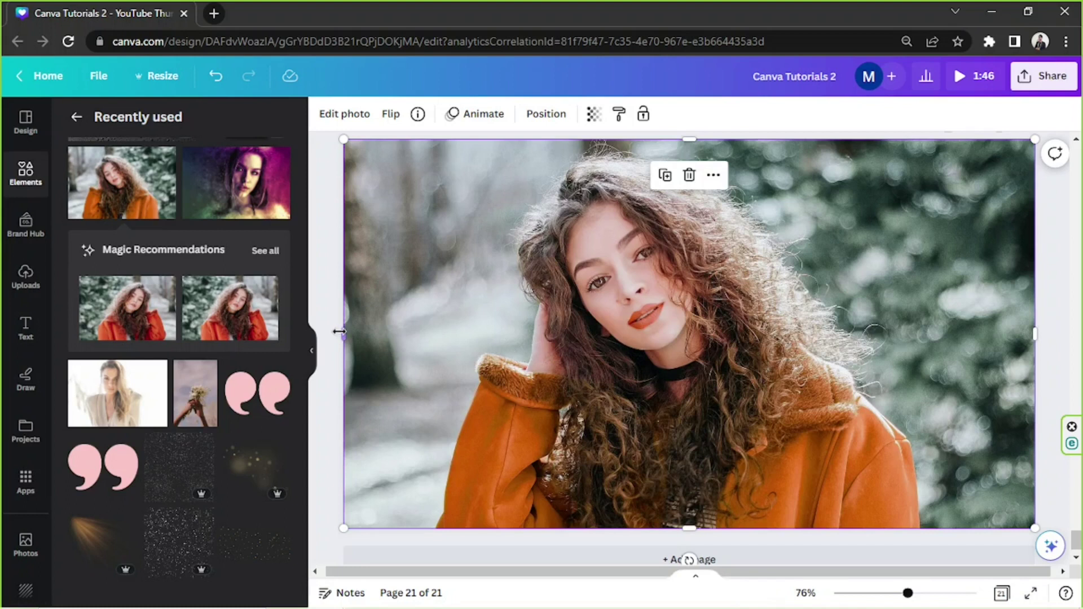
pyautogui.moveTo(343, 334); pyautogui.dragTo(628, 328)
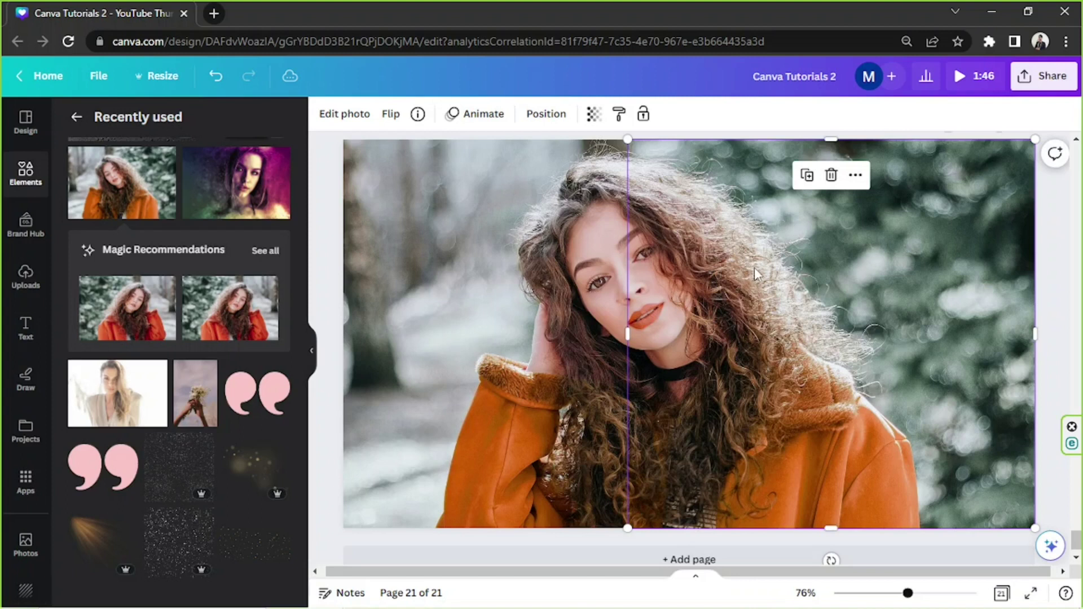
pyautogui.moveTo(628, 332); pyautogui.dragTo(633, 335)
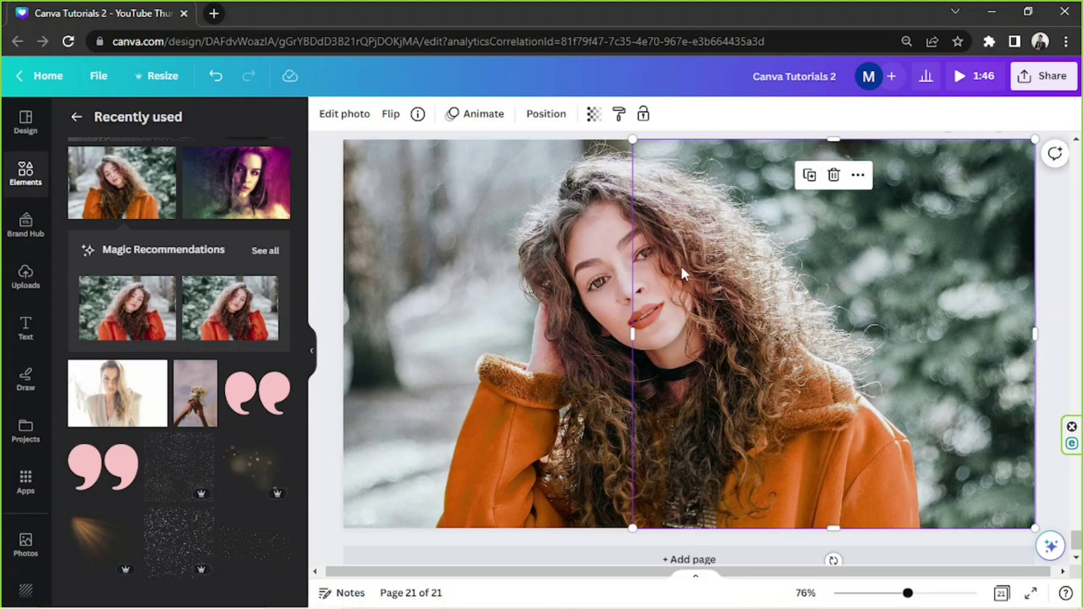
# Restore the right-half copy's transparency to 100 for full opacity.
pyautogui.click(596, 115)
pyautogui.click(584, 152)
pyautogui.write('100')
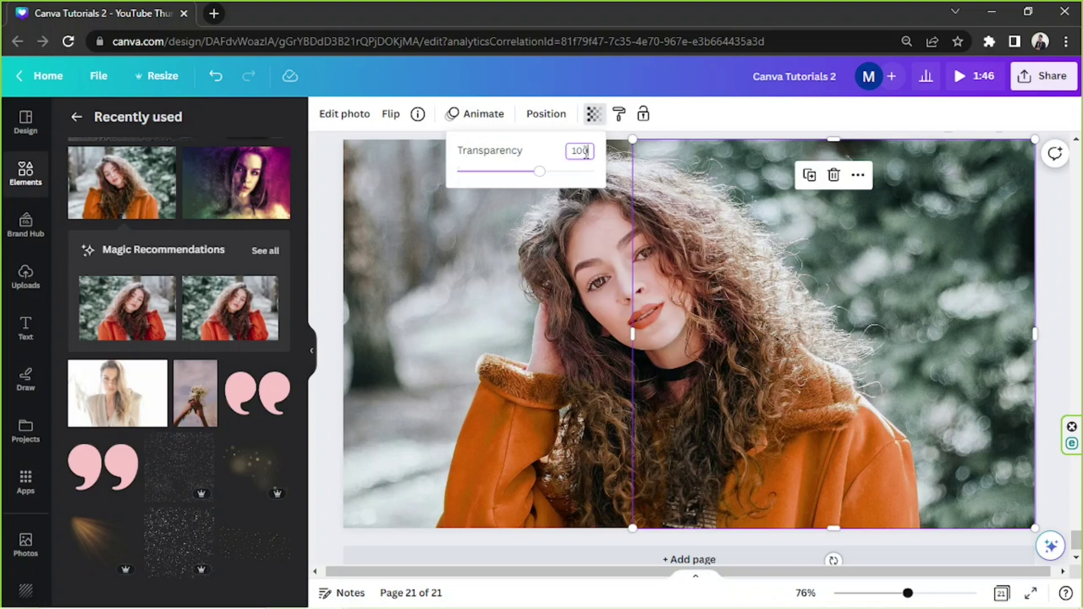
pyautogui.press('Return')
# Apply the Blur photo effect at intensity 50 to the right-half copy.
pyautogui.click(732, 302)
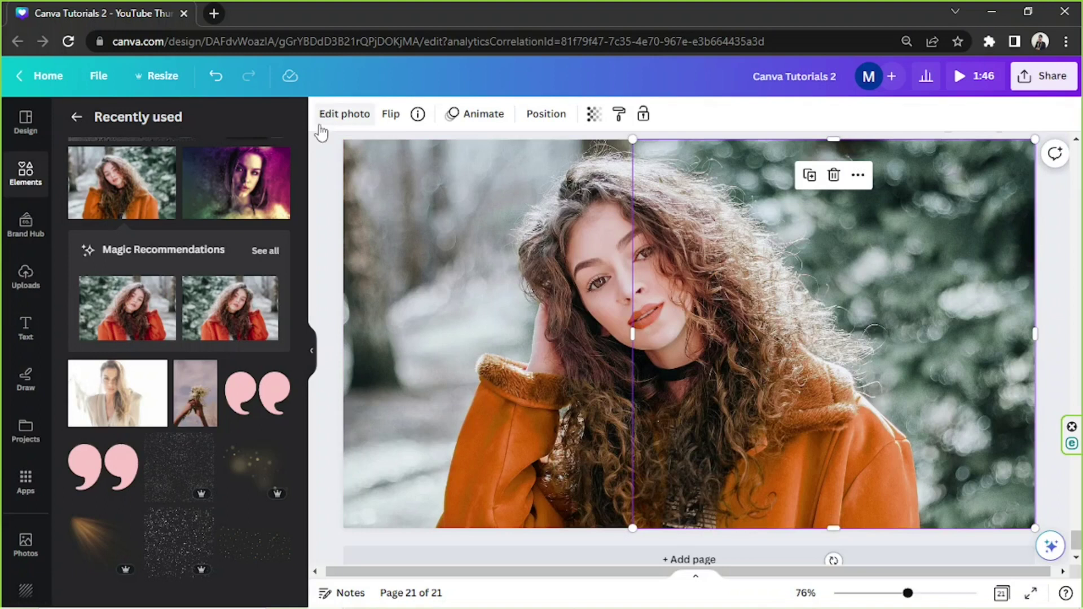
pyautogui.click(355, 113)
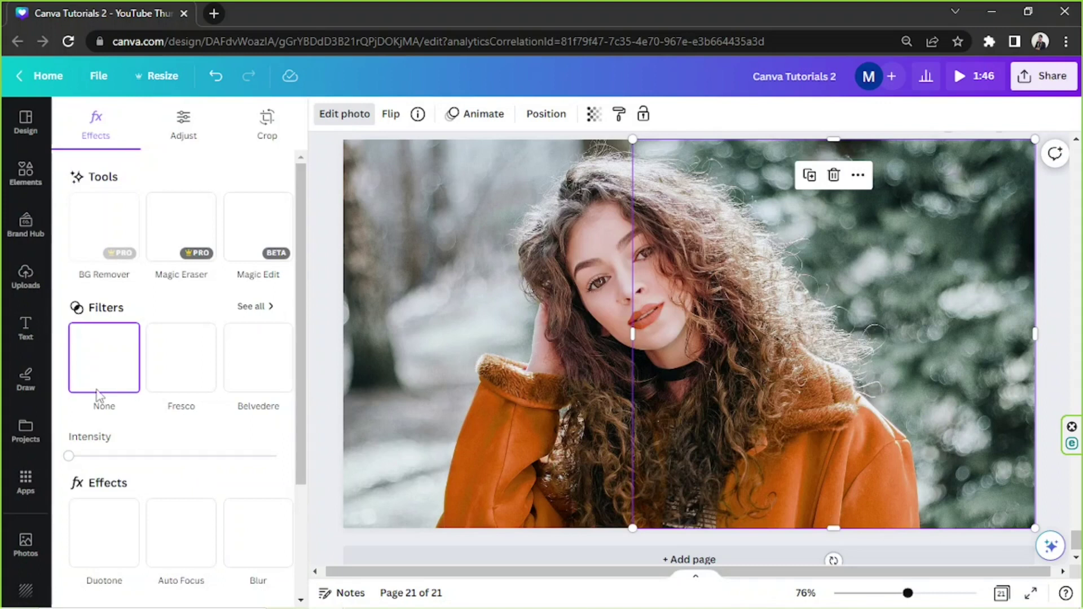
pyautogui.scroll(-2, 259, 403)
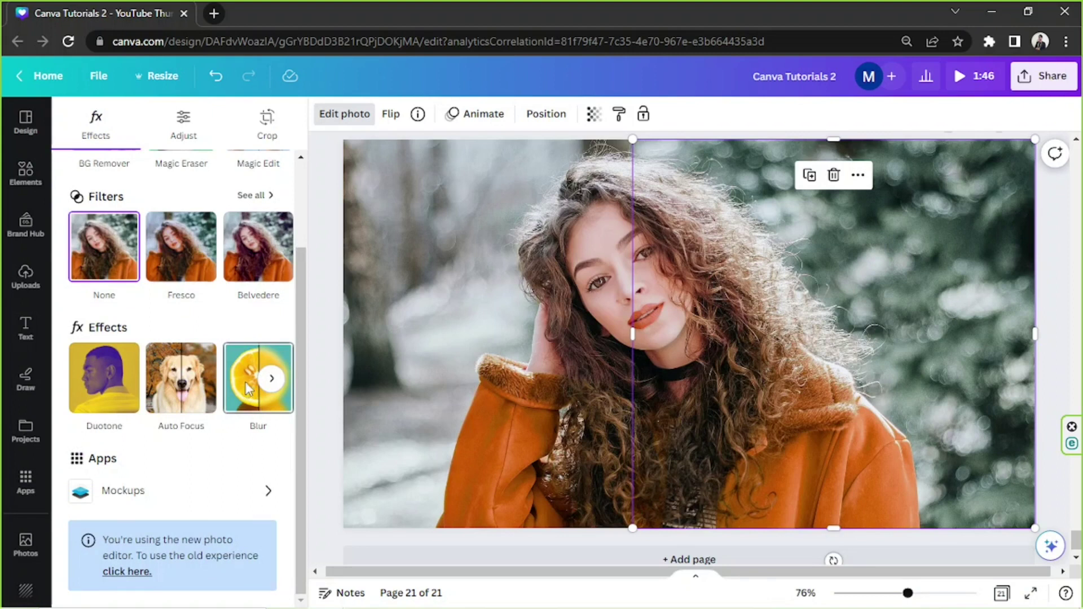
pyautogui.click(247, 387)
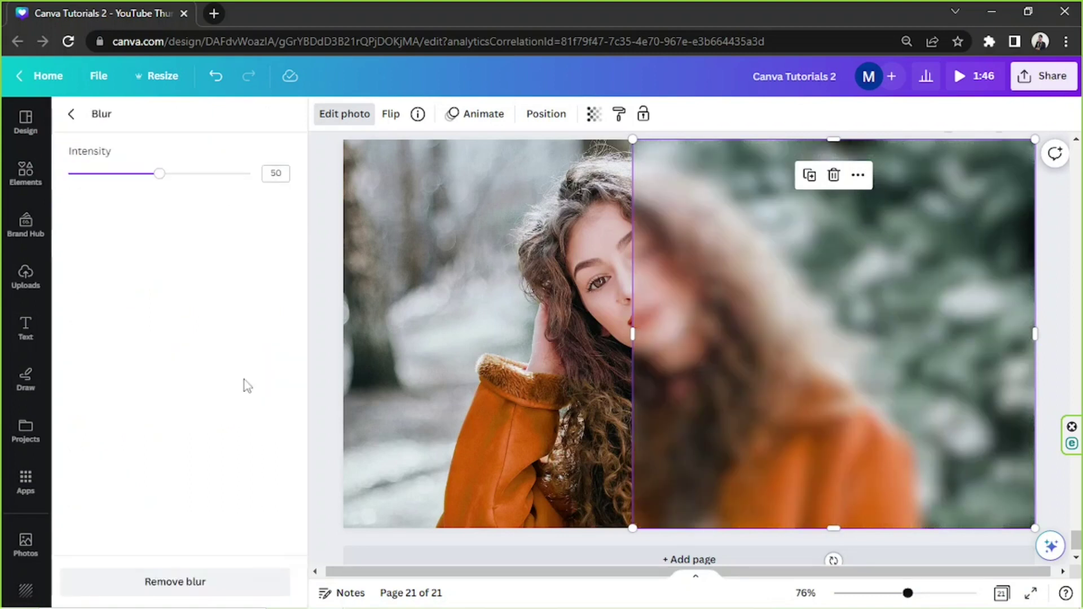
# Lower the blur intensity to 25 and nudge the blurred half's left edge slightly right.
pyautogui.click(278, 175)
pyautogui.write('35')
pyautogui.press('Return')
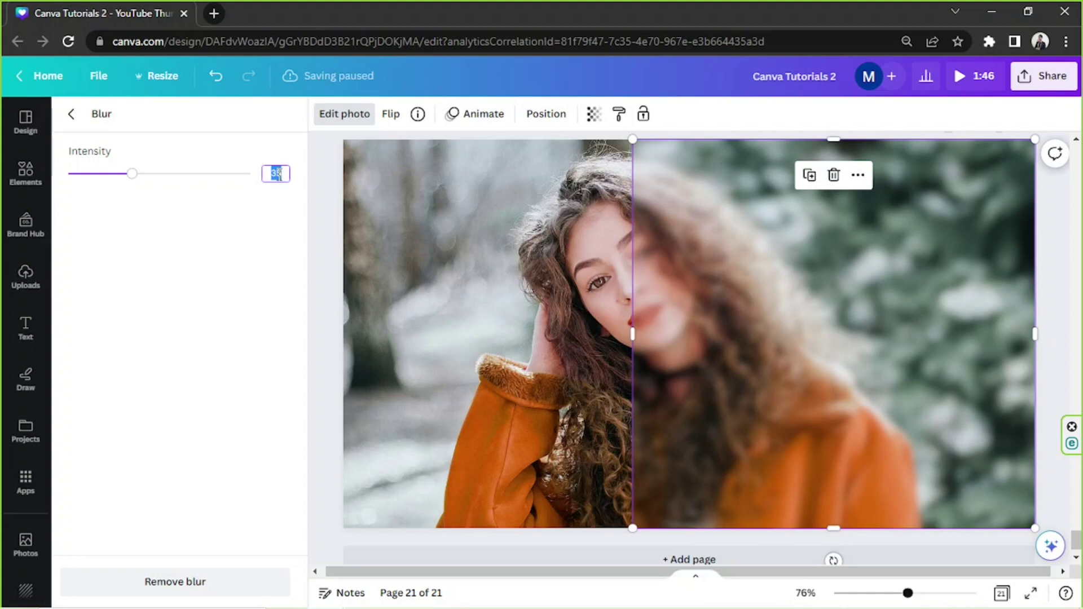
pyautogui.write('25')
pyautogui.click(698, 371)
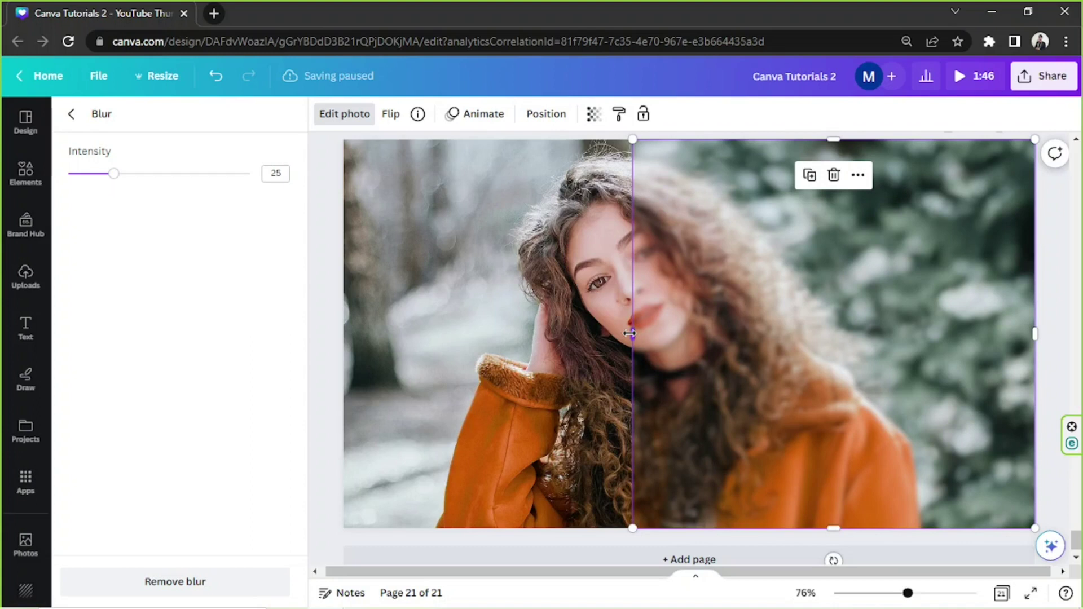
pyautogui.moveTo(629, 334); pyautogui.dragTo(642, 335)
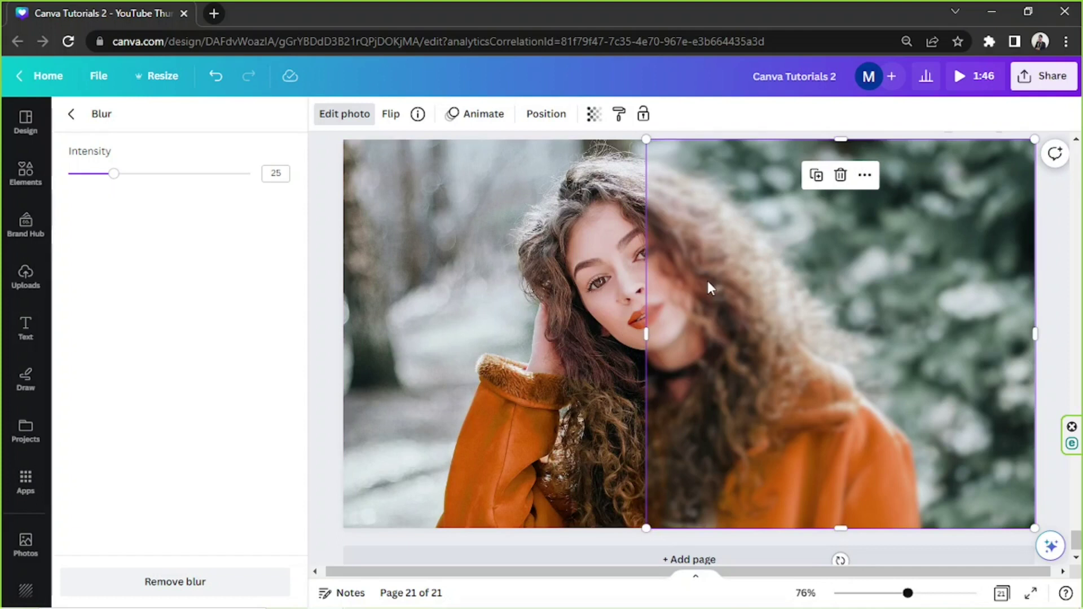
pyautogui.click(25, 172)
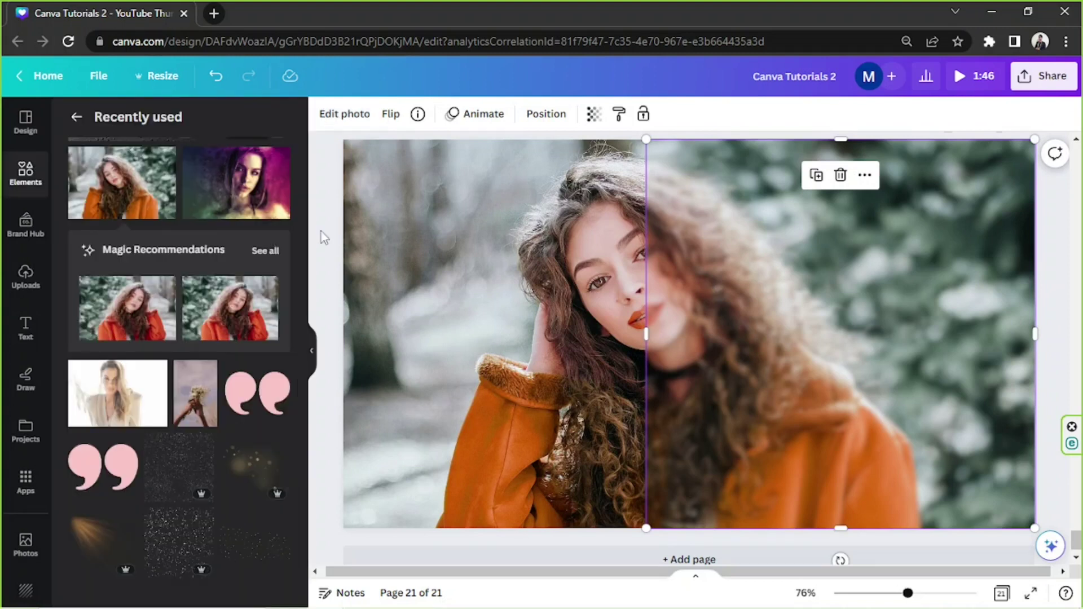
# Search the element library for 'shadow' and browse the Graphics results.
pyautogui.click(1073, 242)
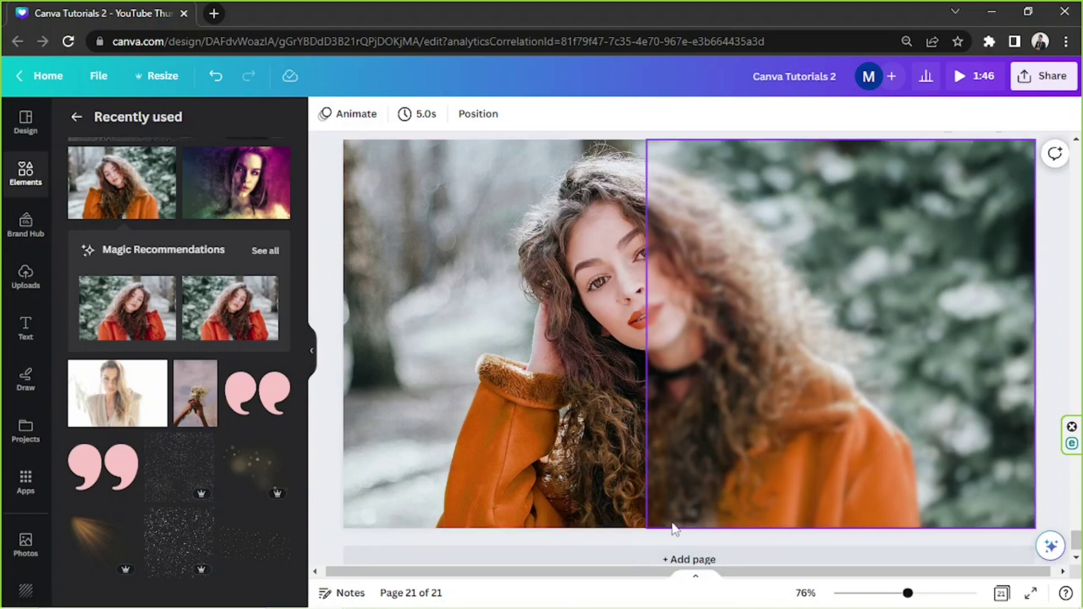
pyautogui.click(25, 172)
pyautogui.click(98, 122)
pyautogui.write('s')
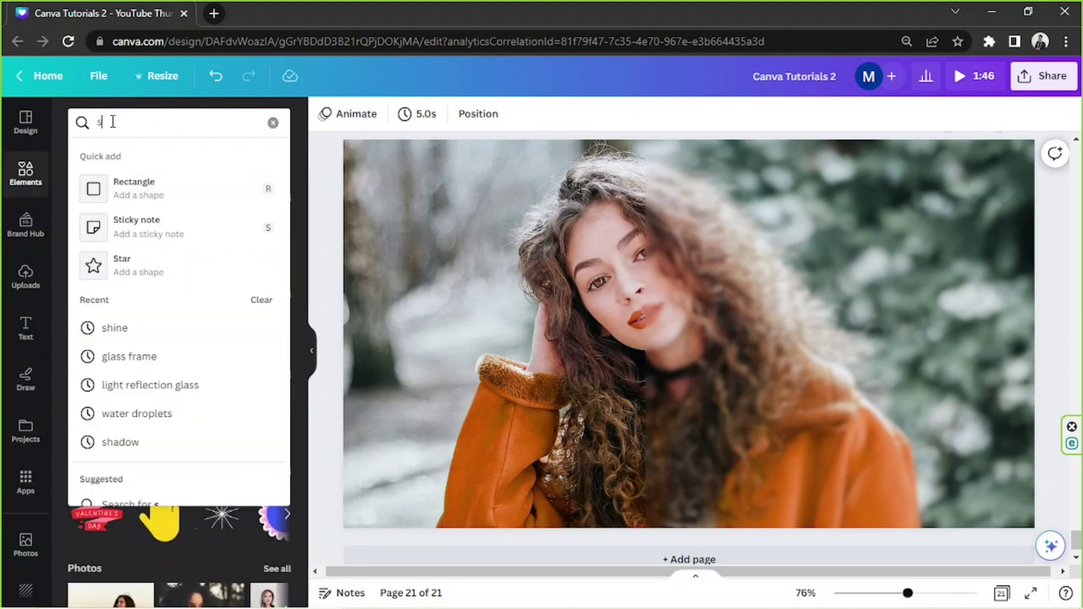
pyautogui.write('hadow')
pyautogui.press('Return')
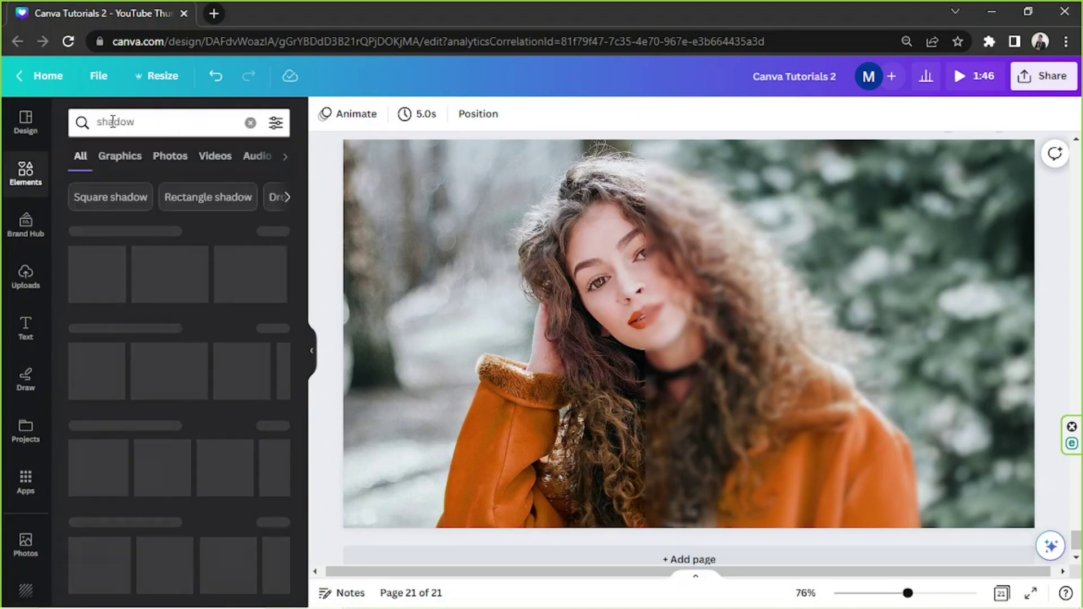
pyautogui.click(120, 156)
pyautogui.scroll(-3, 140, 223)
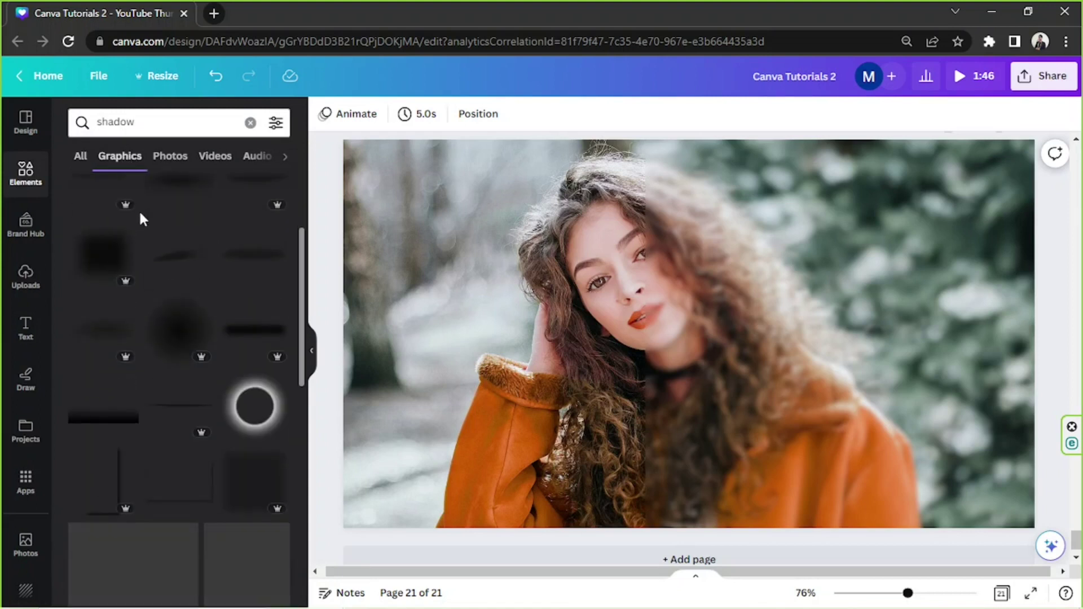
pyautogui.scroll(-3, 175, 202)
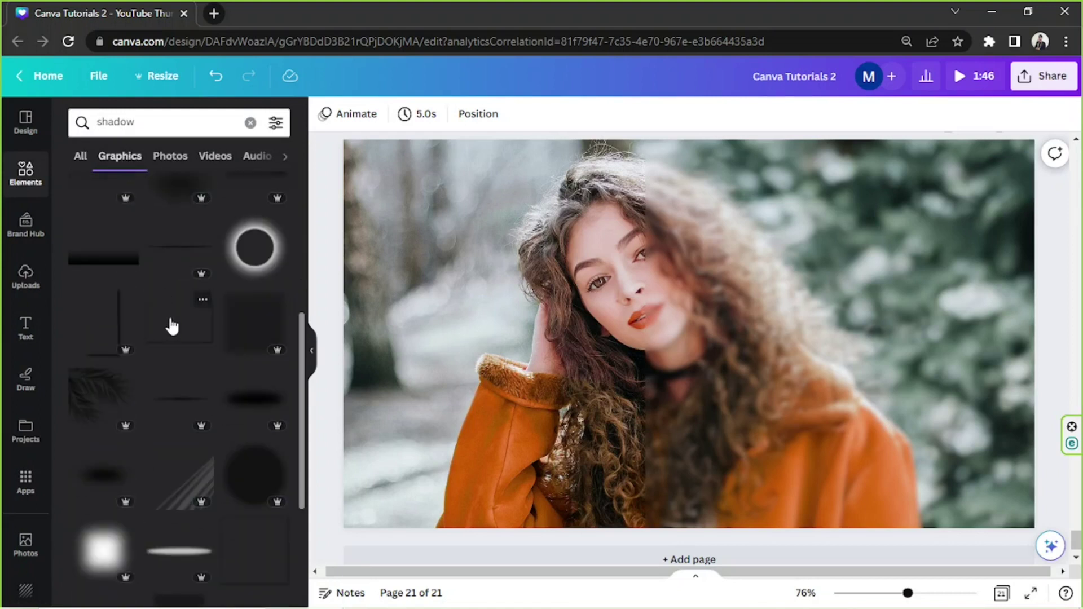
# Add a horizontally flipped shadow graphic and shape it into a 32 × 905 strip on the seam.
pyautogui.click(92, 337)
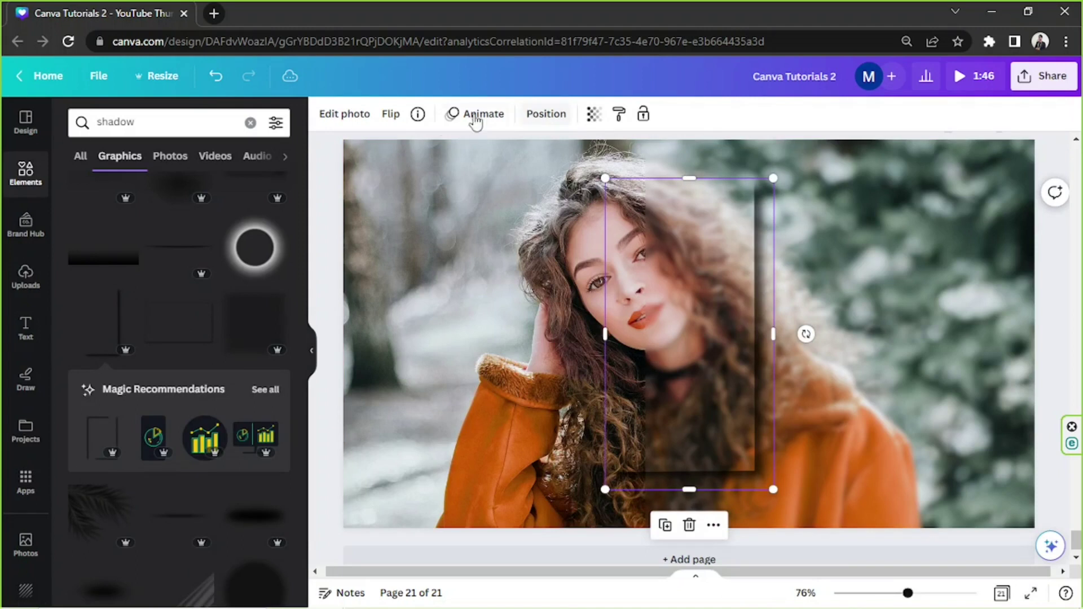
pyautogui.click(391, 122)
pyautogui.click(397, 150)
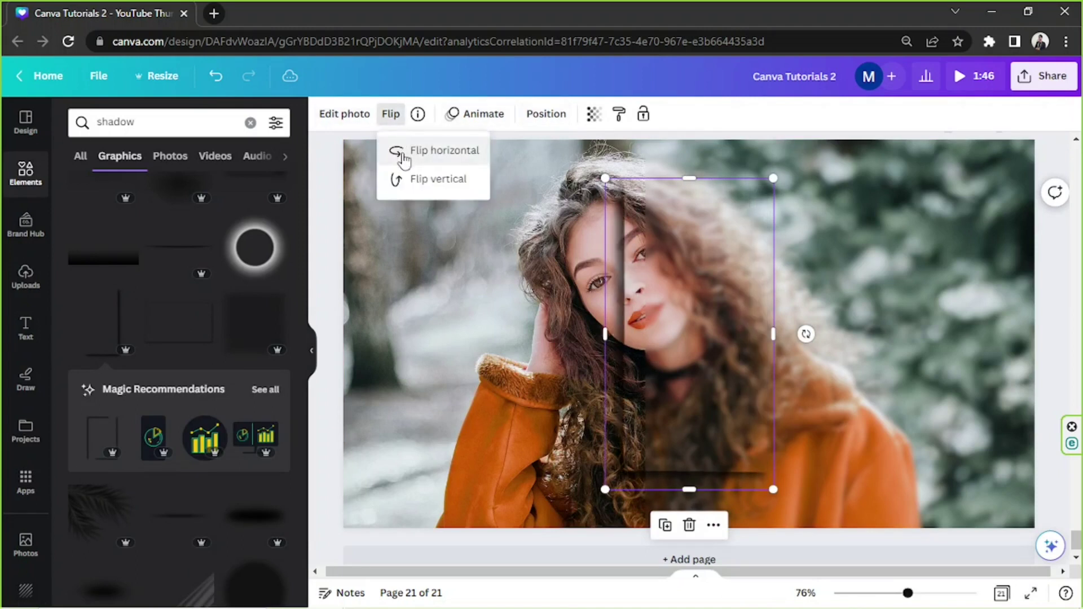
pyautogui.moveTo(745, 319); pyautogui.dragTo(702, 309)
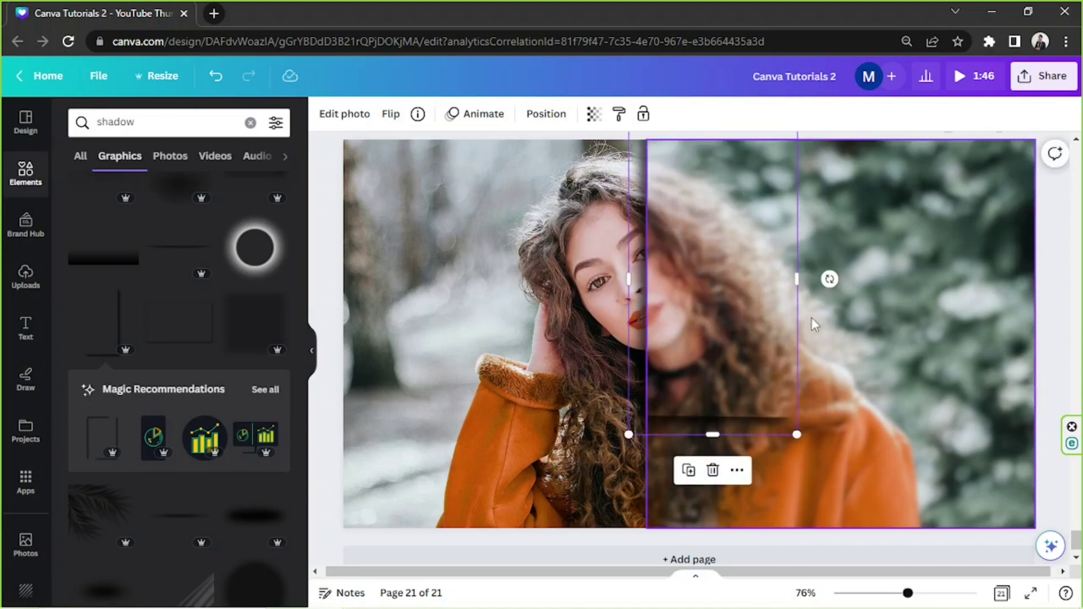
pyautogui.moveTo(796, 279); pyautogui.dragTo(648, 283)
pyautogui.moveTo(647, 435); pyautogui.dragTo(680, 544)
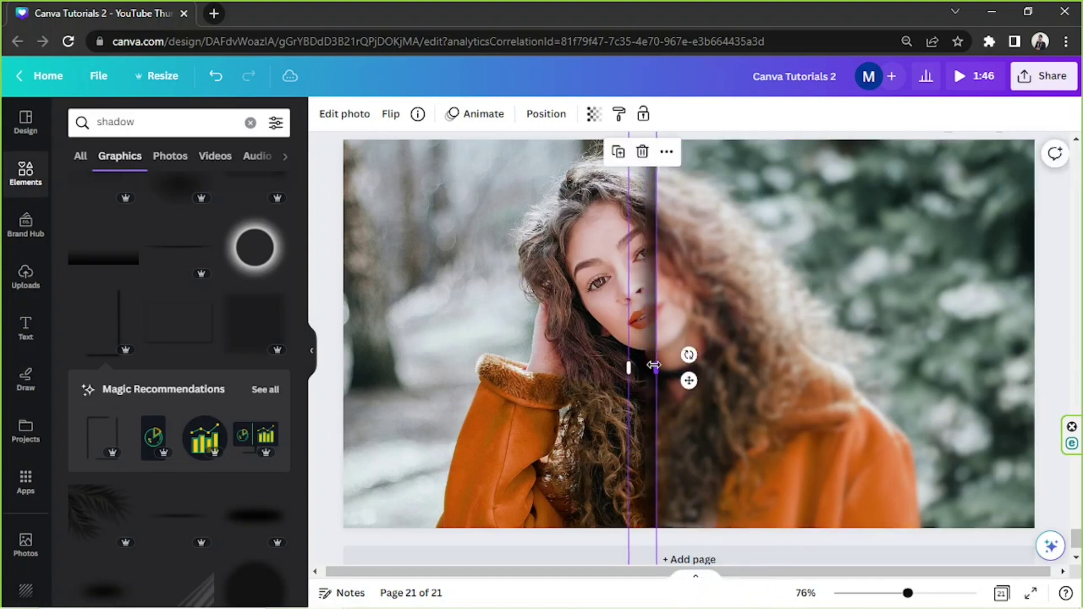
pyautogui.moveTo(656, 368); pyautogui.dragTo(649, 363)
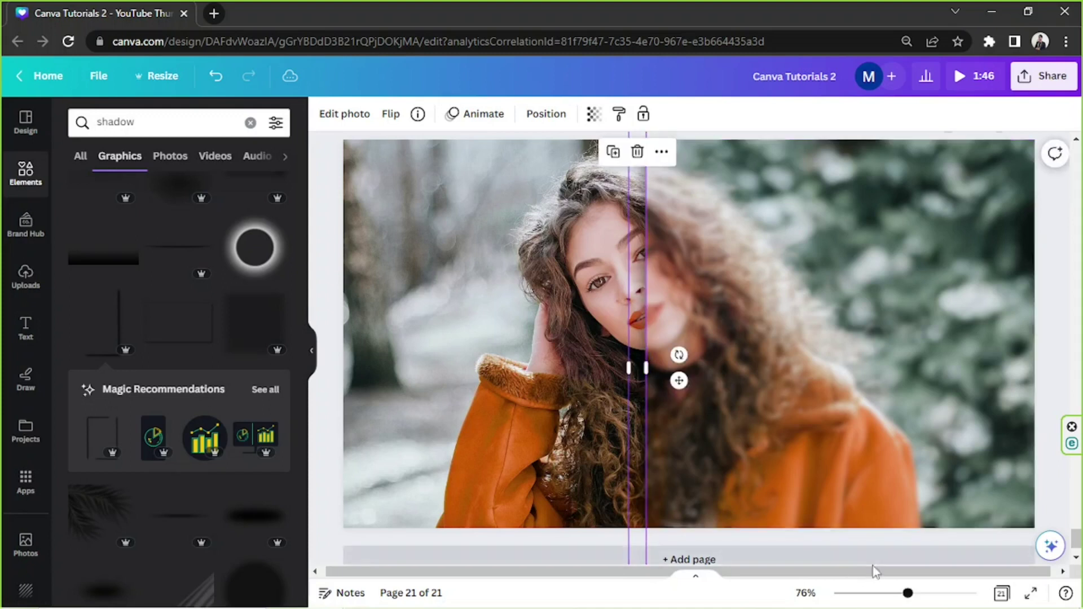
# Zoom in, nudge the shadow strip slightly left onto the seam, then return zoom to 74%.
pyautogui.moveTo(908, 594); pyautogui.dragTo(922, 594)
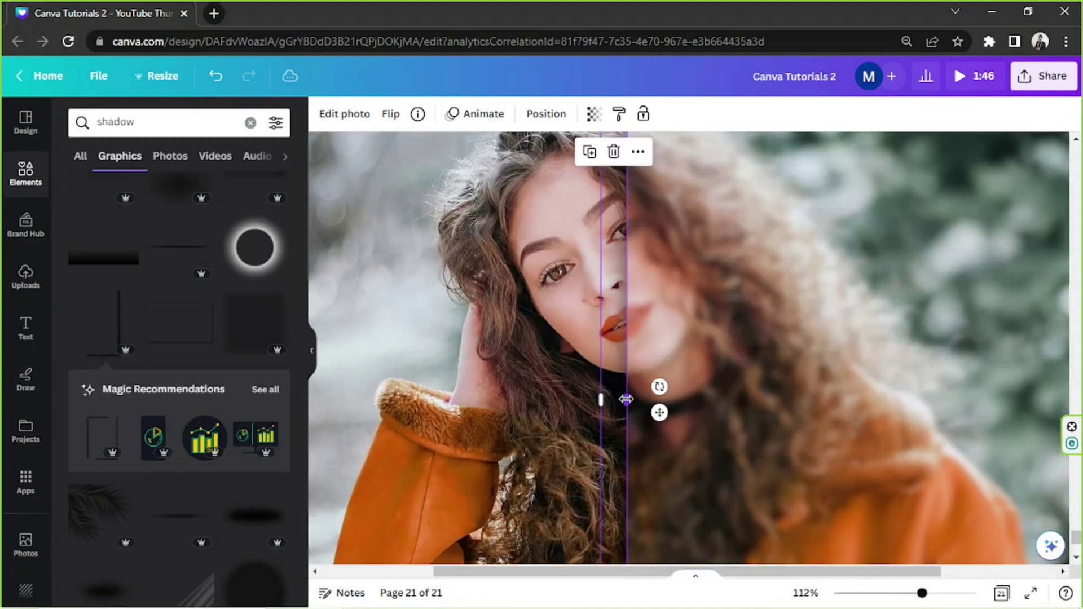
pyautogui.moveTo(629, 399)
pyautogui.mouseDown()
pyautogui.moveTo(600, 404)
pyautogui.moveTo(626, 402)
pyautogui.mouseUp()
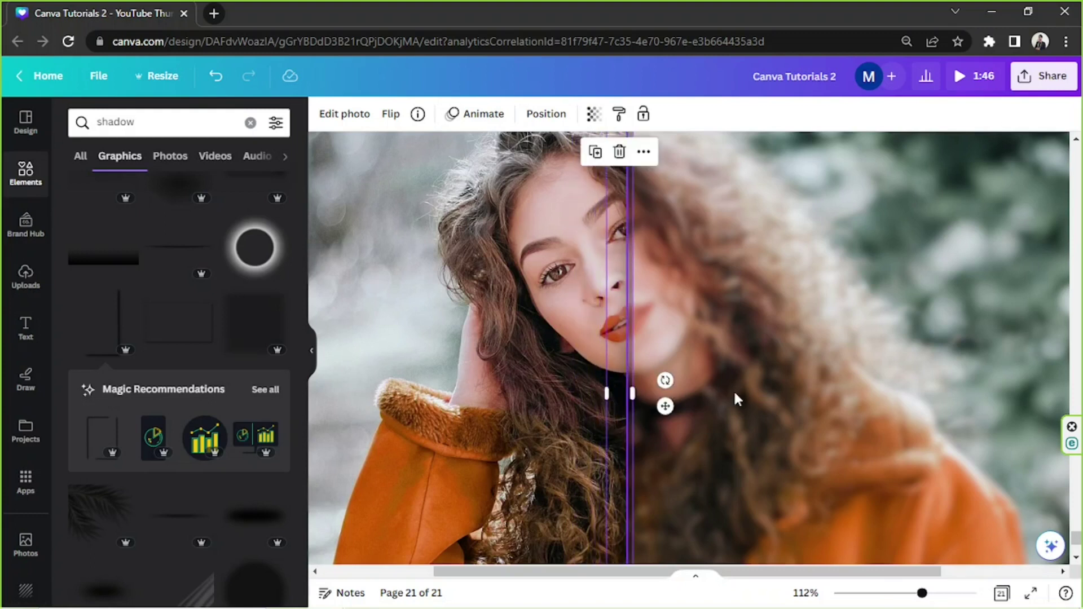
pyautogui.click(771, 232)
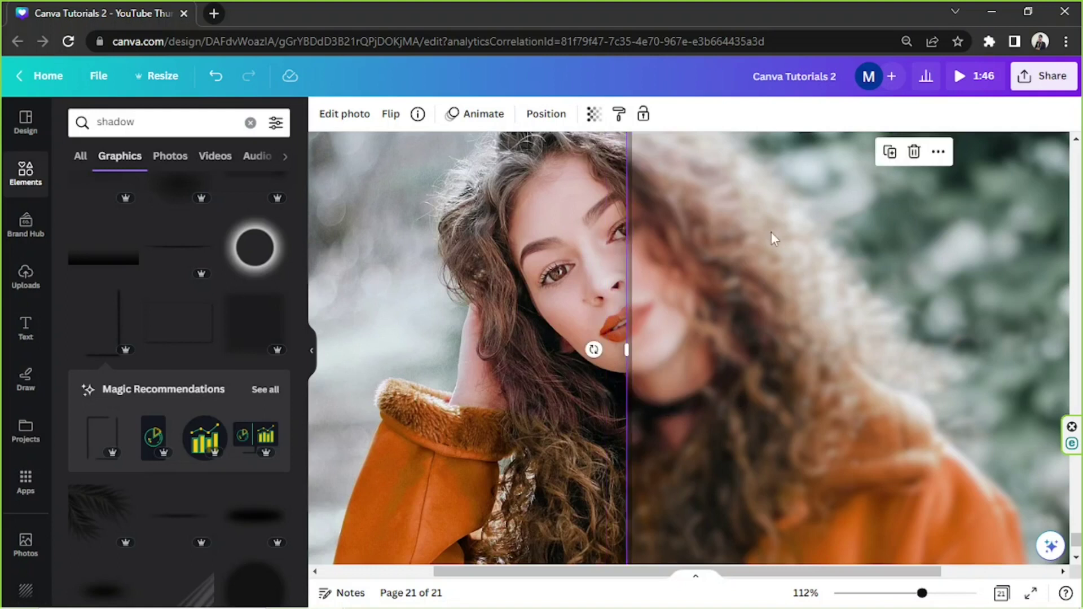
pyautogui.click(896, 593)
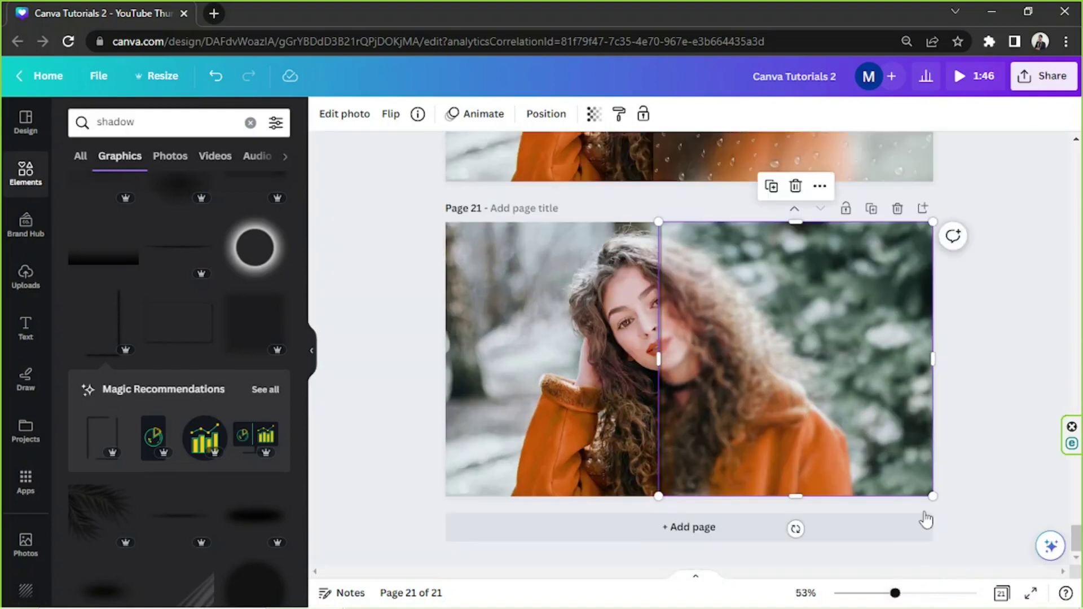
pyautogui.click(982, 360)
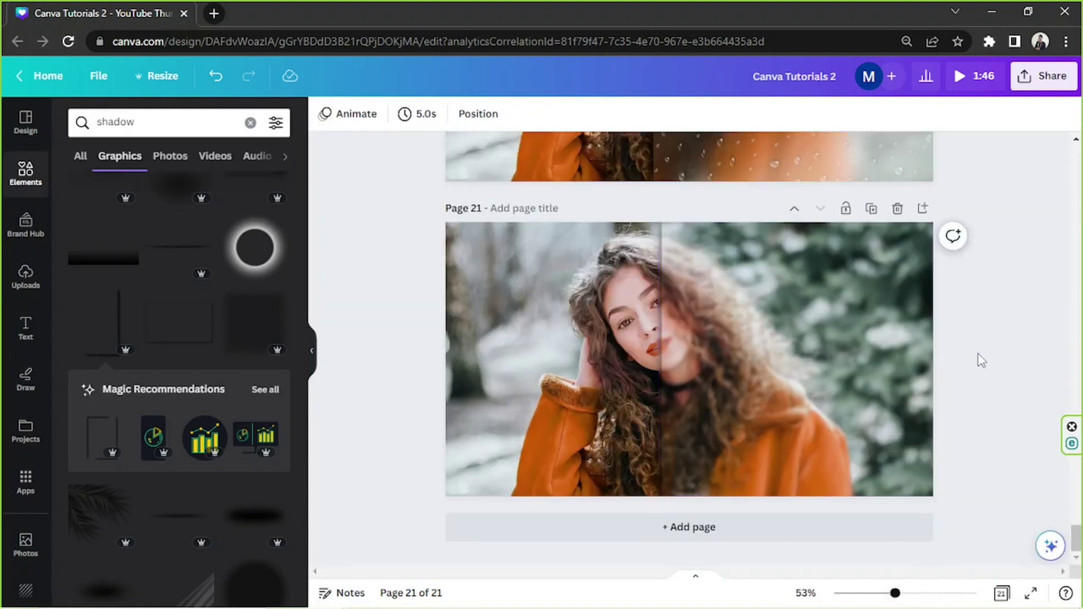
pyautogui.click(907, 593)
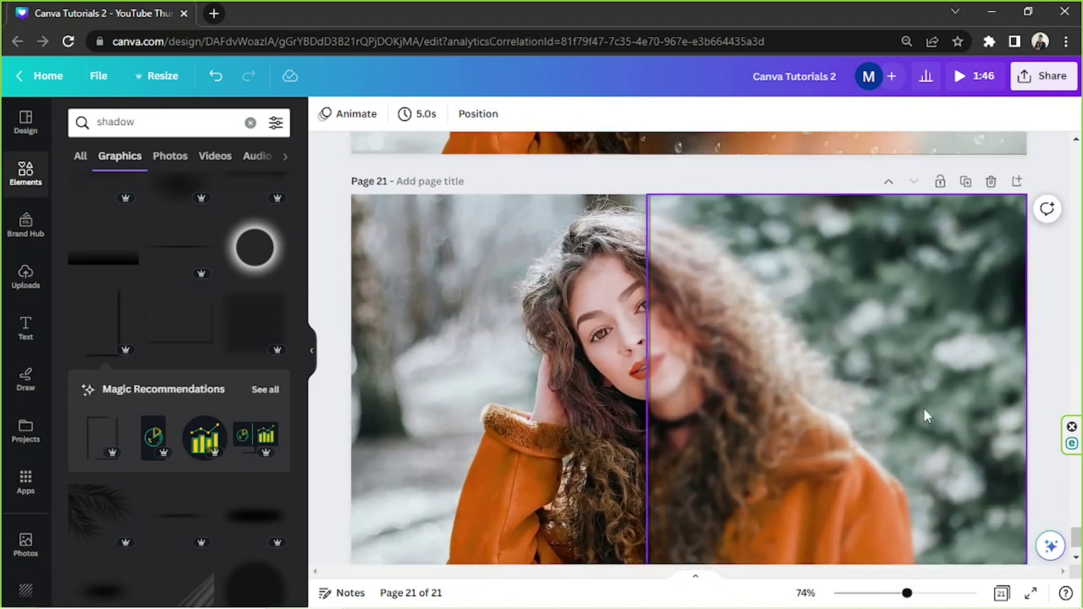
pyautogui.scroll(-2, 924, 409)
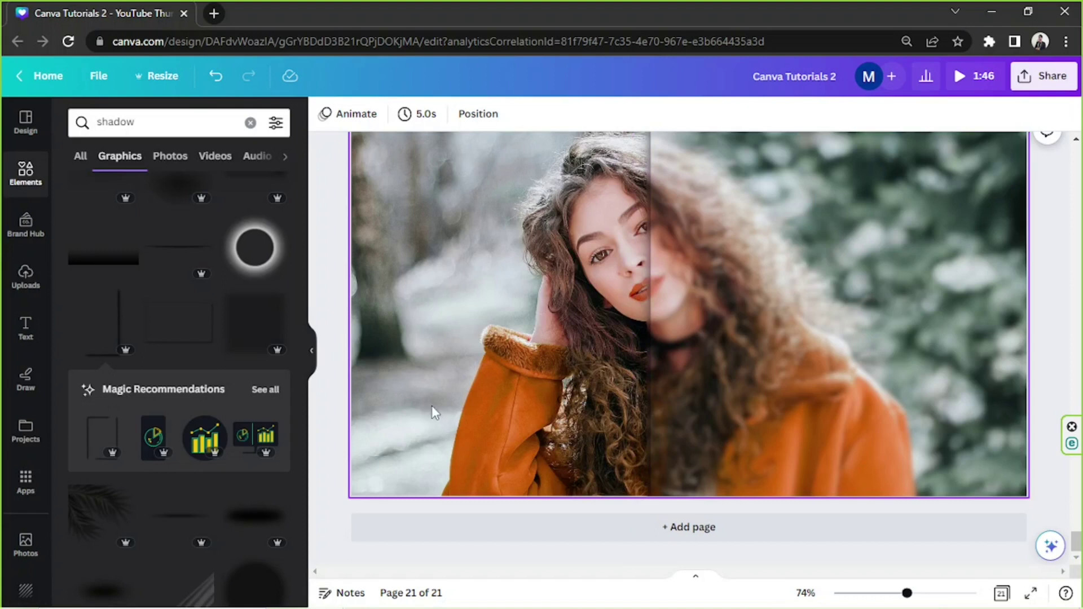
# Search Elements for 'water droplets' and add the transparent droplets photo over the portrait's centre.
pyautogui.click(150, 123)
pyautogui.write('dew')
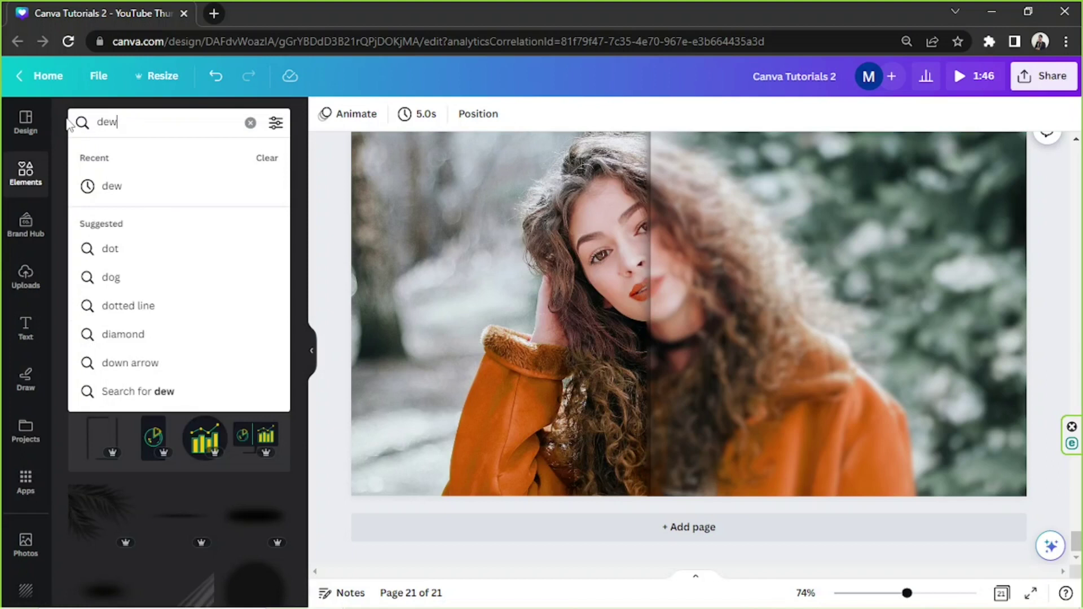
pyautogui.press('BackSpace')
pyautogui.press('BackSpace')
pyautogui.press('BackSpace')
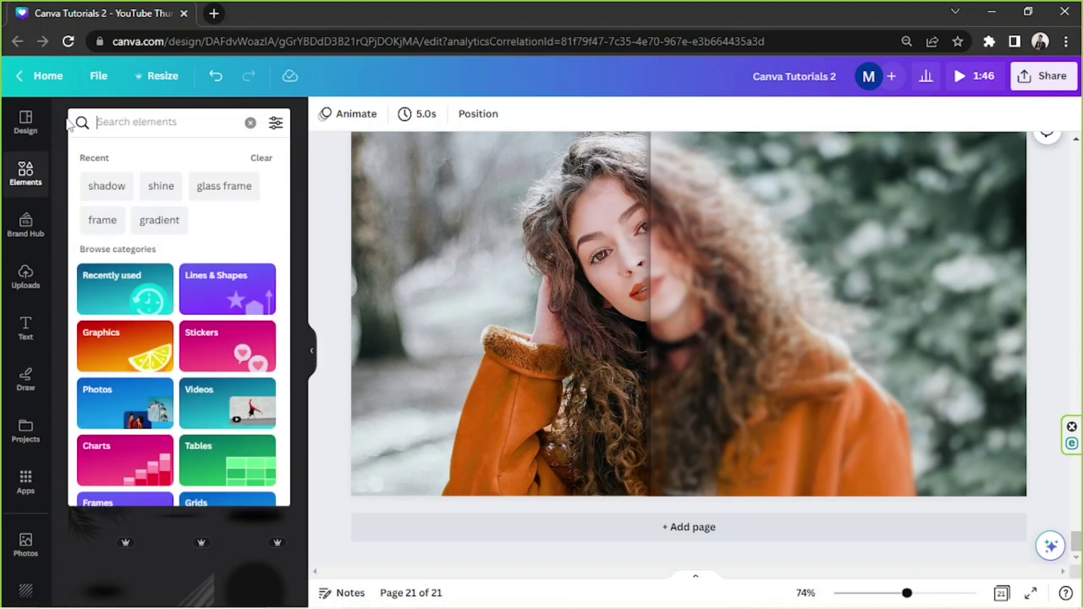
pyautogui.write('water')
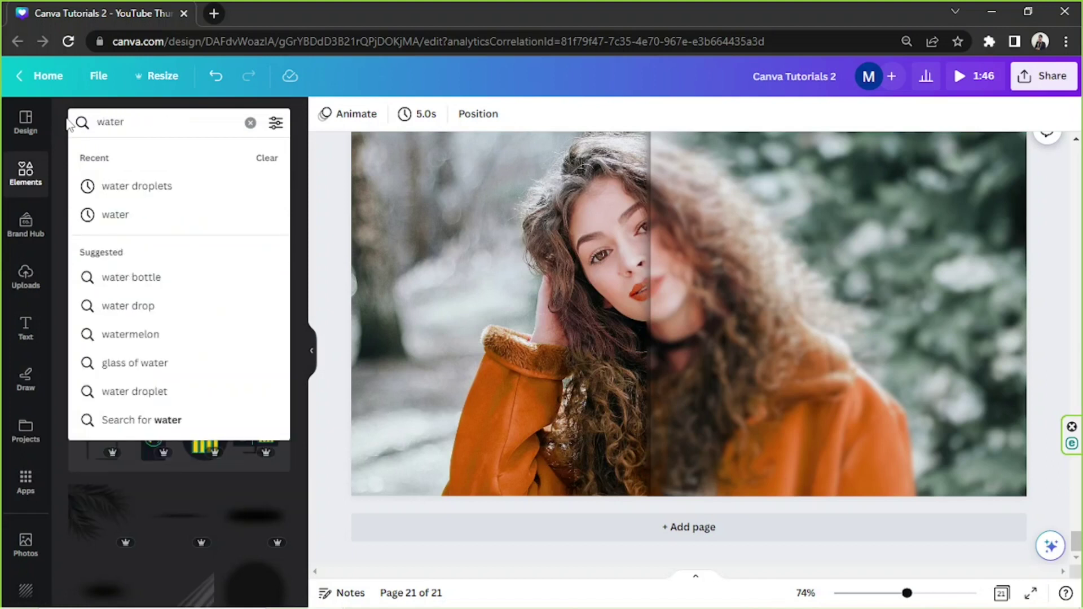
pyautogui.write(' dropl')
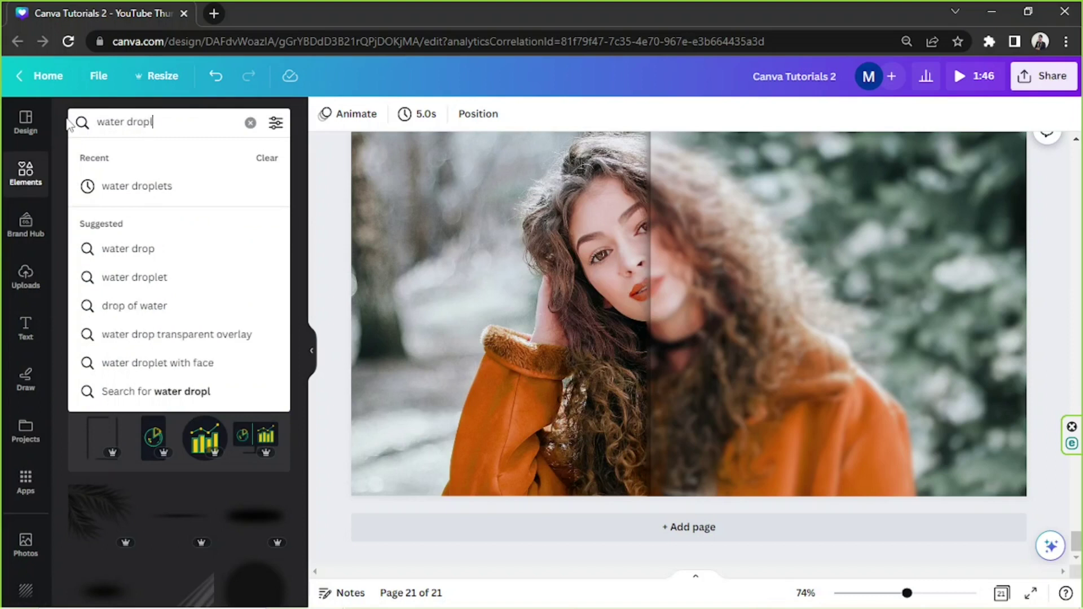
pyautogui.write('ets')
pyautogui.press('Return')
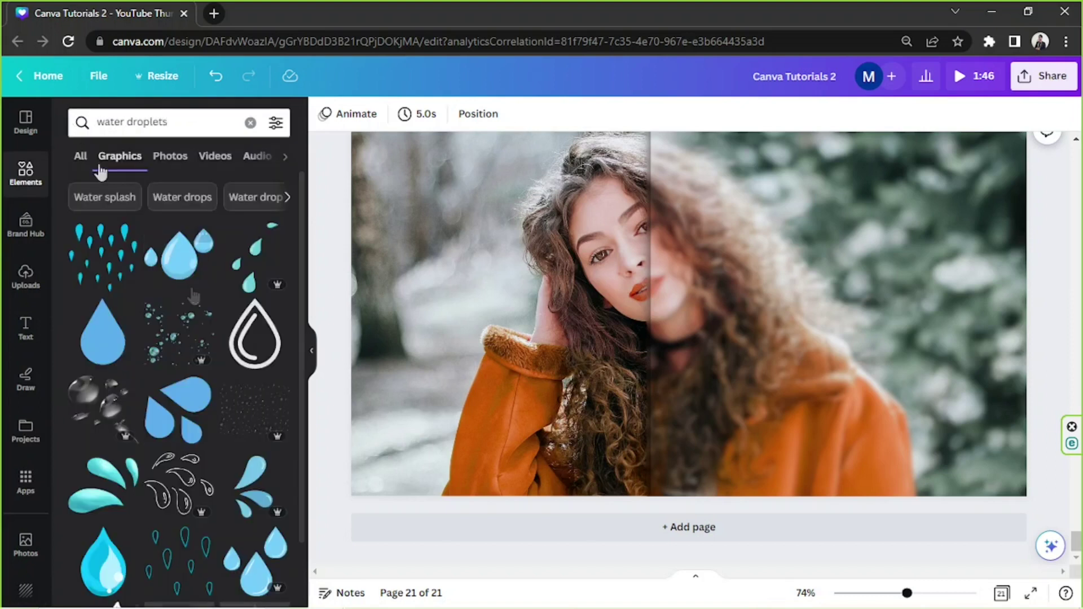
pyautogui.click(165, 160)
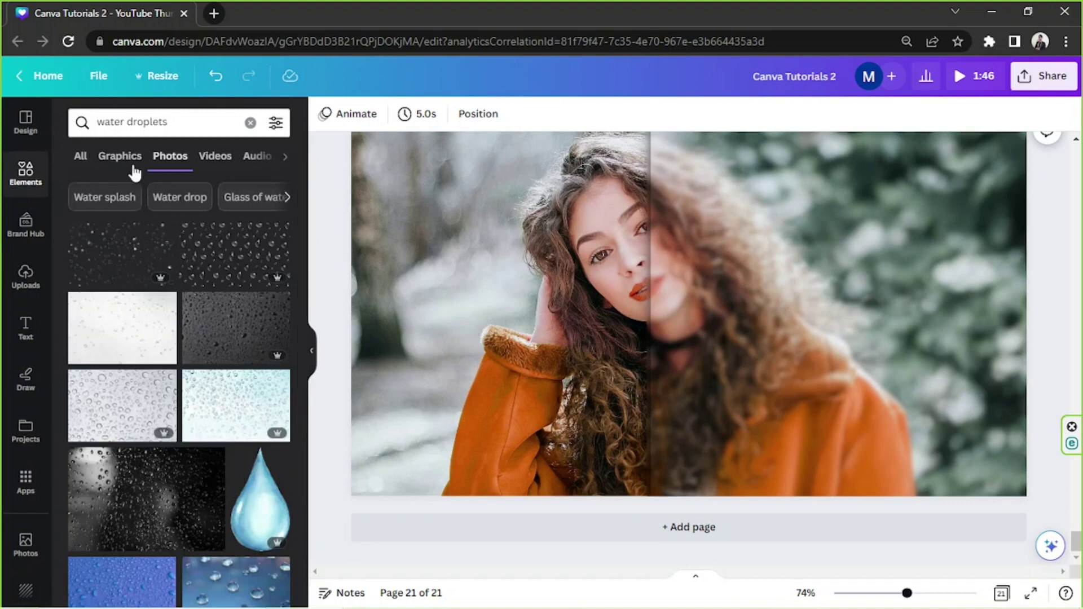
pyautogui.click(119, 158)
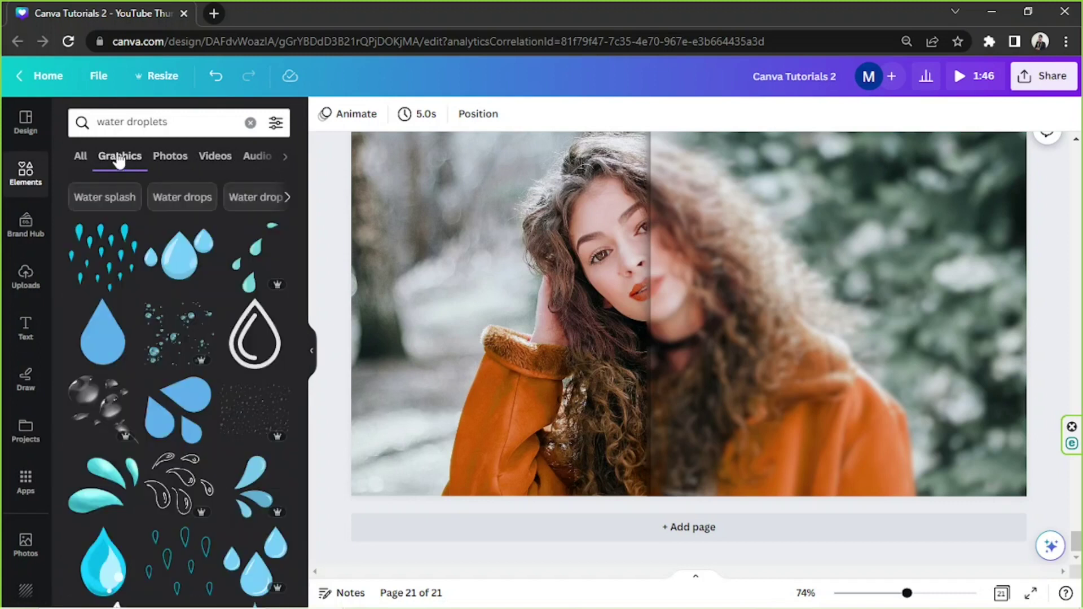
pyautogui.scroll(-1, 180, 264)
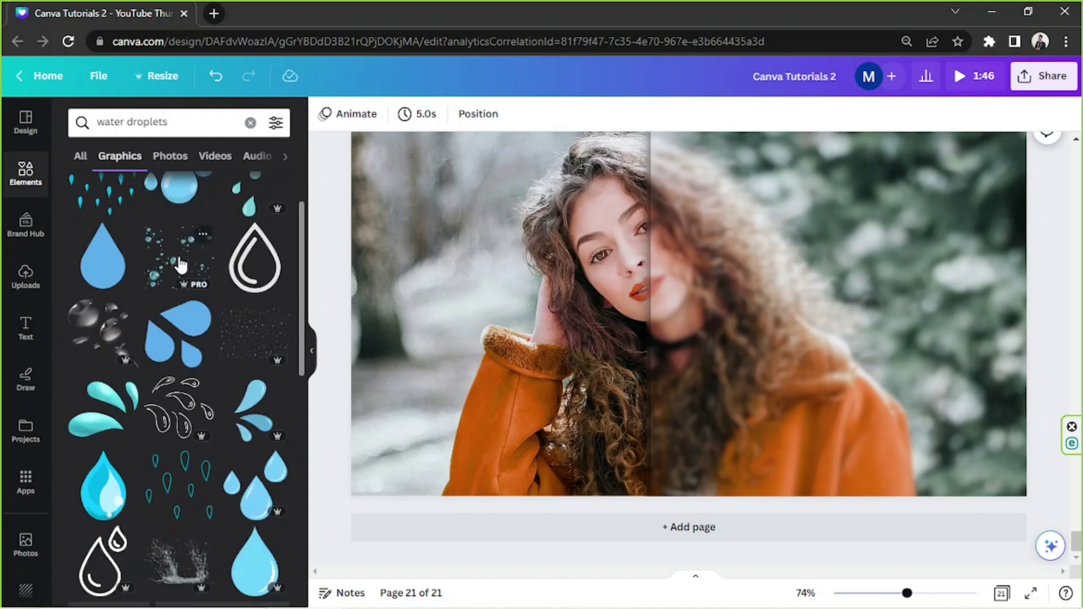
pyautogui.scroll(1, 181, 268)
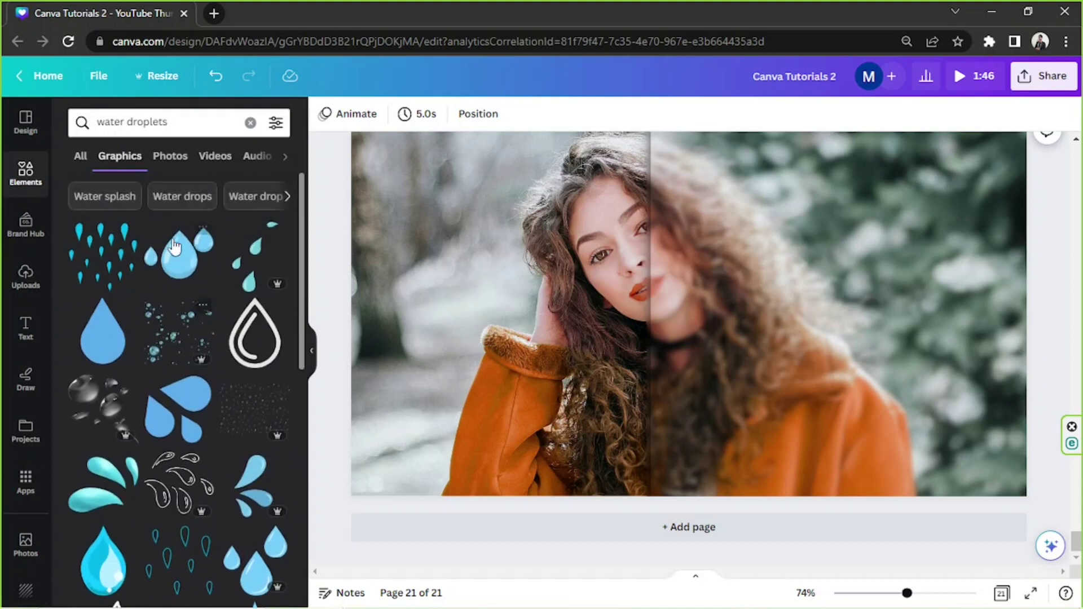
pyautogui.click(171, 158)
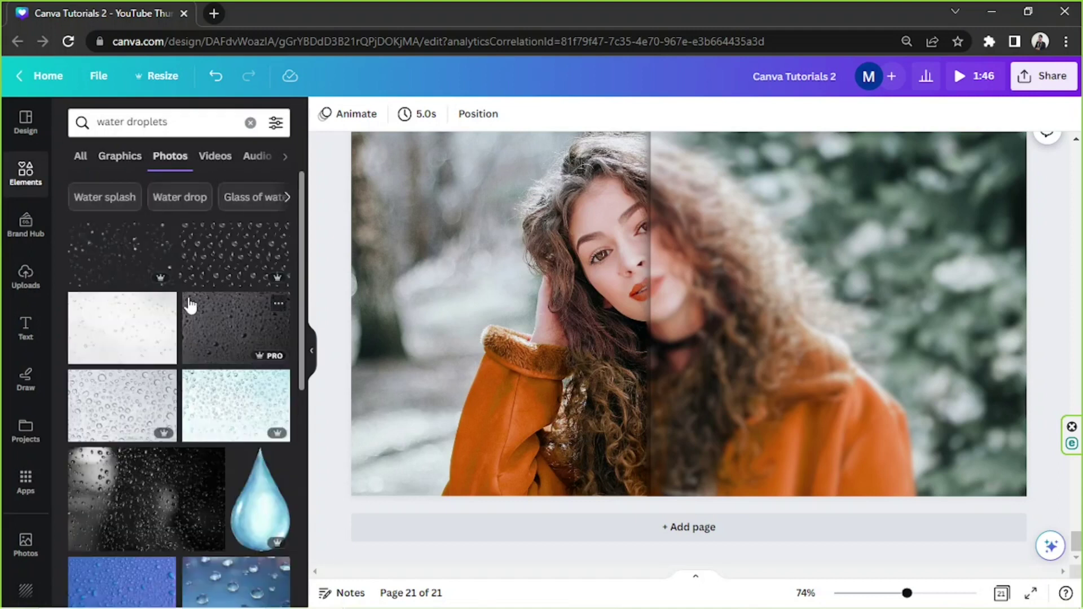
pyautogui.click(191, 281)
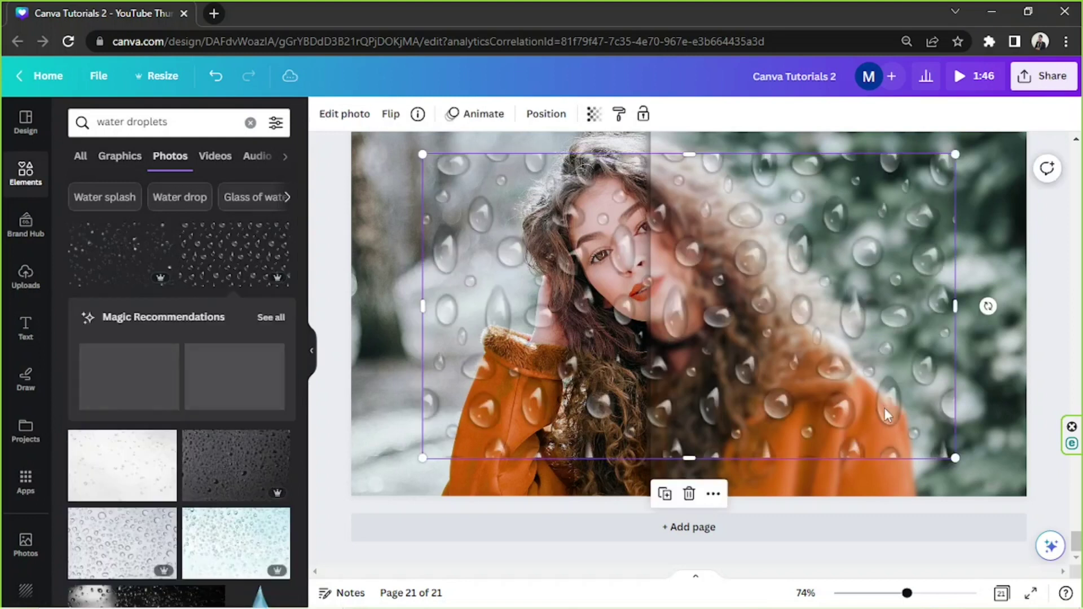
# Move and resize the water-droplet overlay onto the photo's right side.
pyautogui.moveTo(954, 458); pyautogui.dragTo(619, 359)
pyautogui.scroll(3, 619, 359)
pyautogui.moveTo(483, 363); pyautogui.dragTo(714, 322)
pyautogui.scroll(-3, 715, 322)
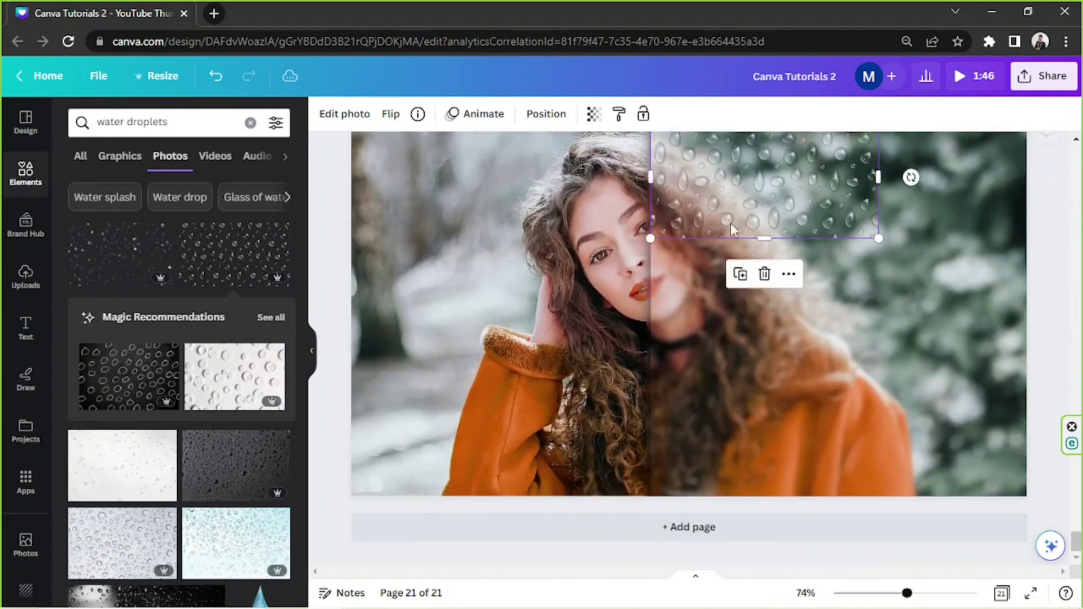
pyautogui.scroll(3, 730, 226)
pyautogui.scroll(-2, 730, 230)
pyautogui.moveTo(730, 230); pyautogui.dragTo(730, 230)
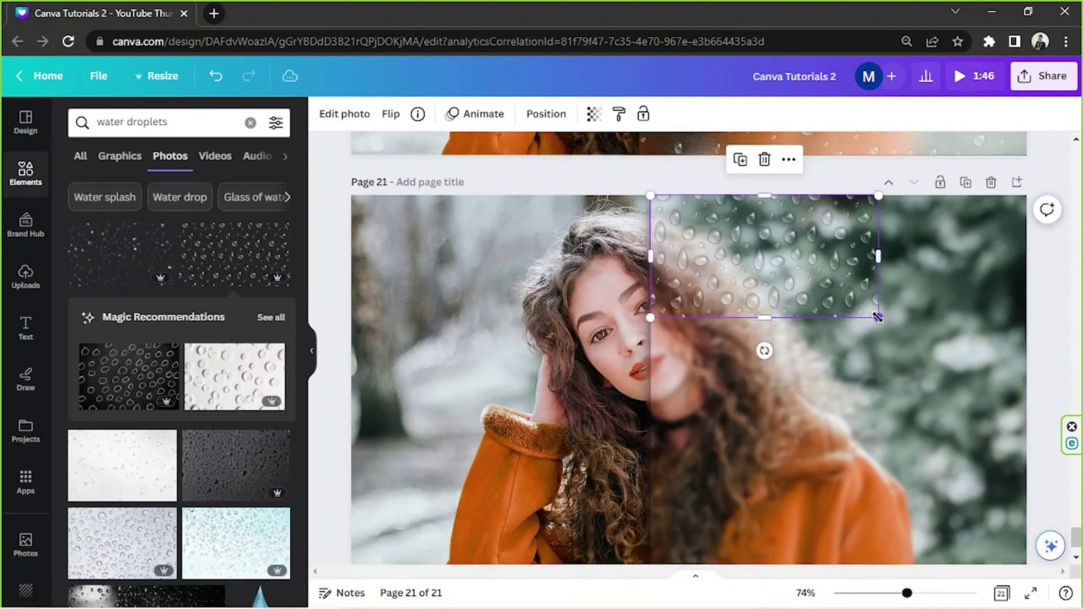
pyautogui.moveTo(876, 316); pyautogui.dragTo(848, 323)
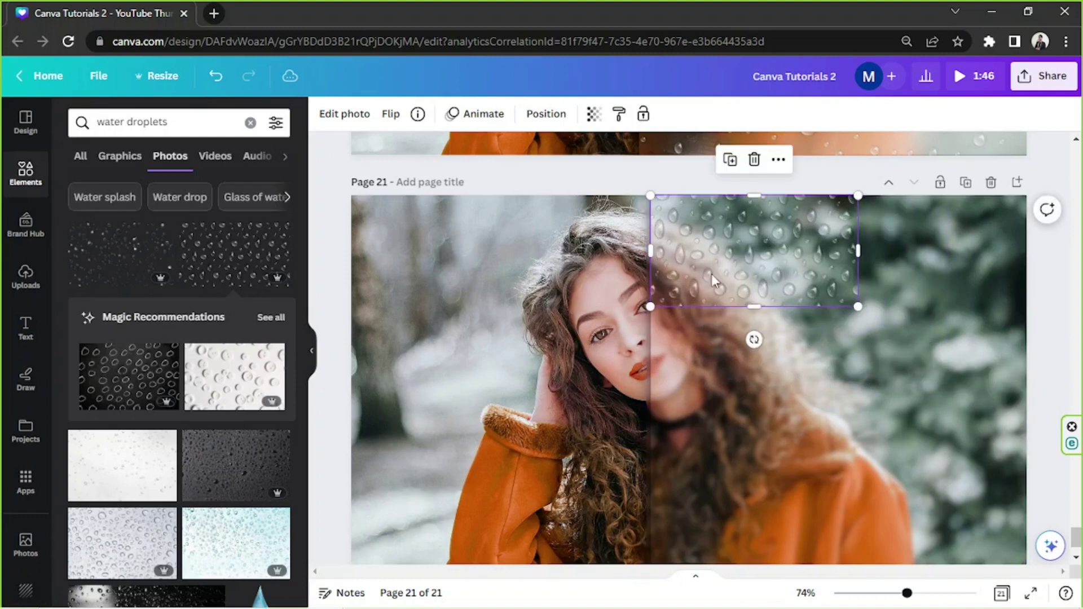
pyautogui.moveTo(720, 207); pyautogui.dragTo(912, 231)
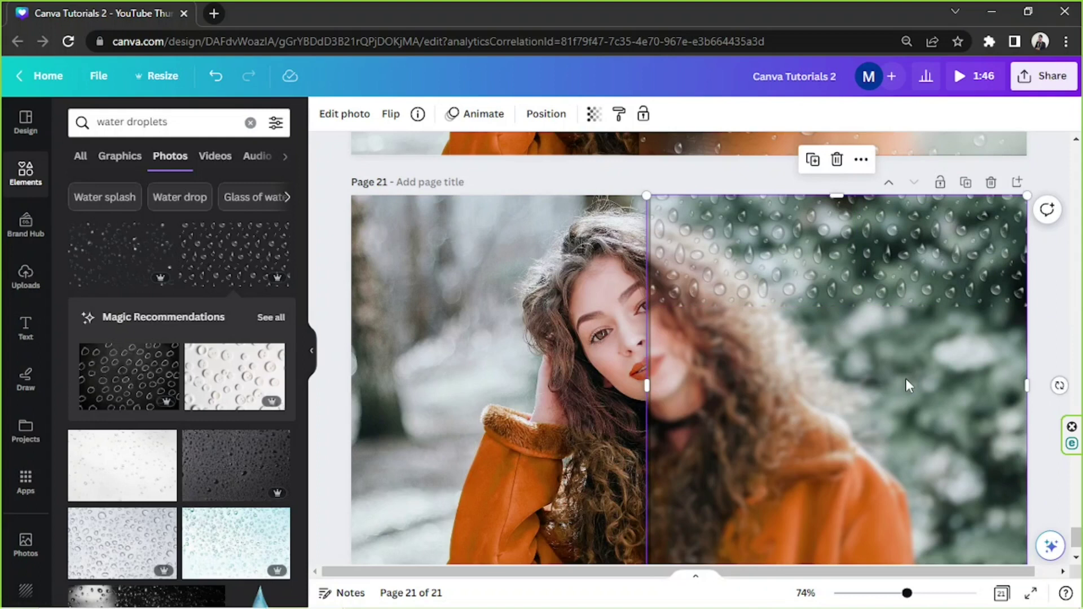
pyautogui.scroll(-2, 928, 287)
# Duplicate the right droplet piece and place the copy down-left over the hair.
pyautogui.click(780, 208)
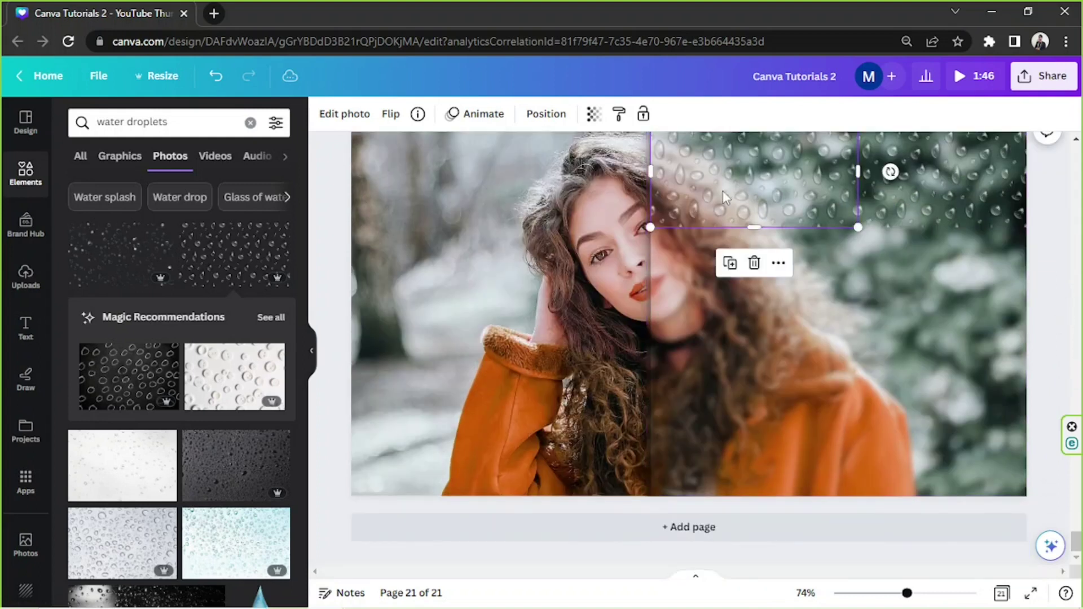
pyautogui.click(925, 199)
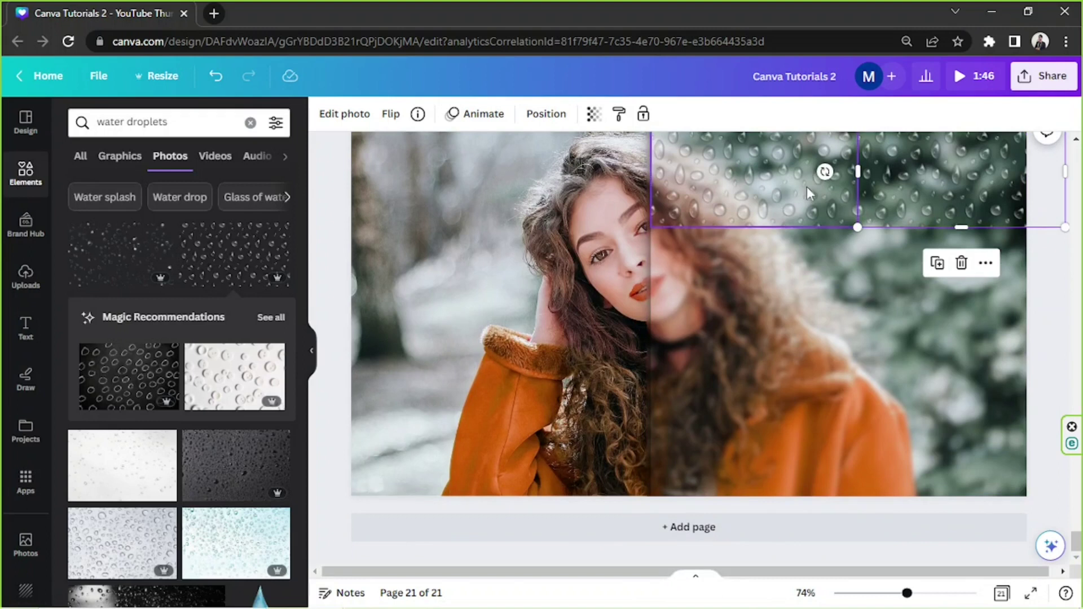
pyautogui.click(937, 263)
pyautogui.moveTo(943, 194); pyautogui.dragTo(908, 325)
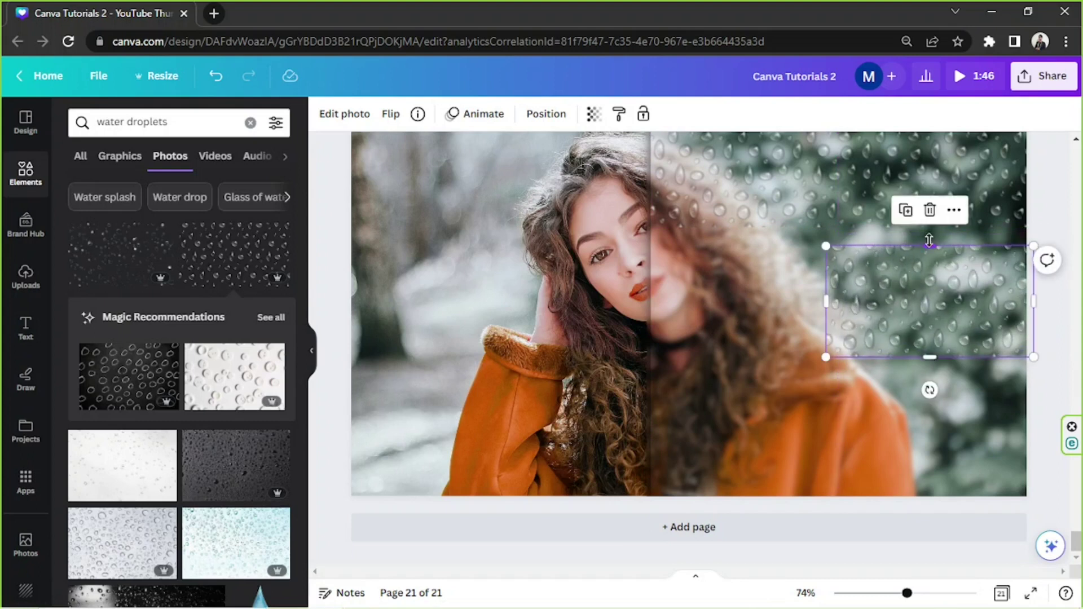
# Delete the right droplet piece, leaving the top piece by the seam selected.
pyautogui.click(710, 215)
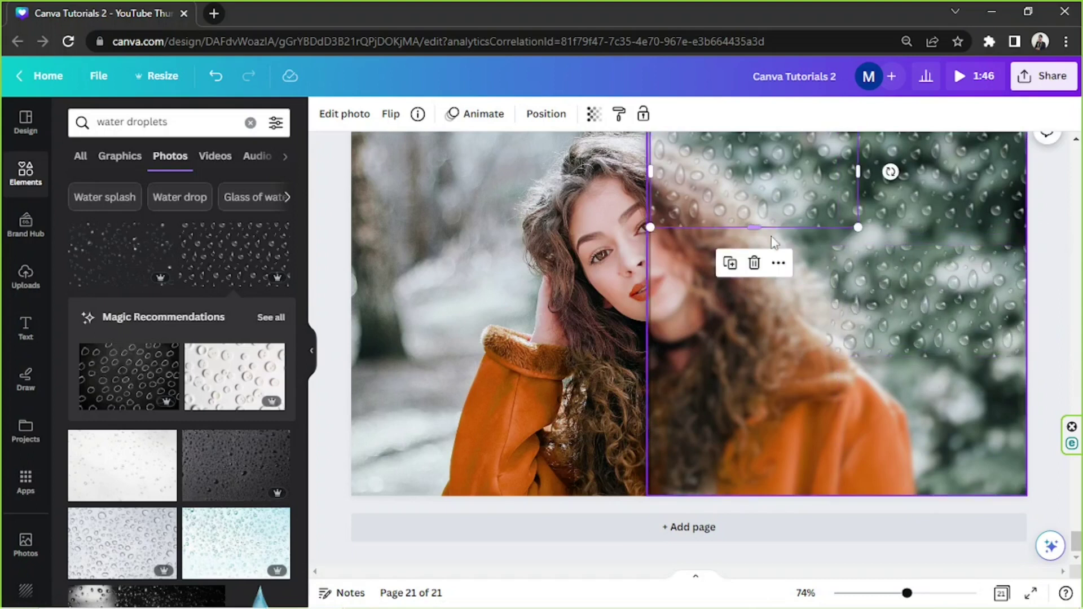
pyautogui.click(960, 286)
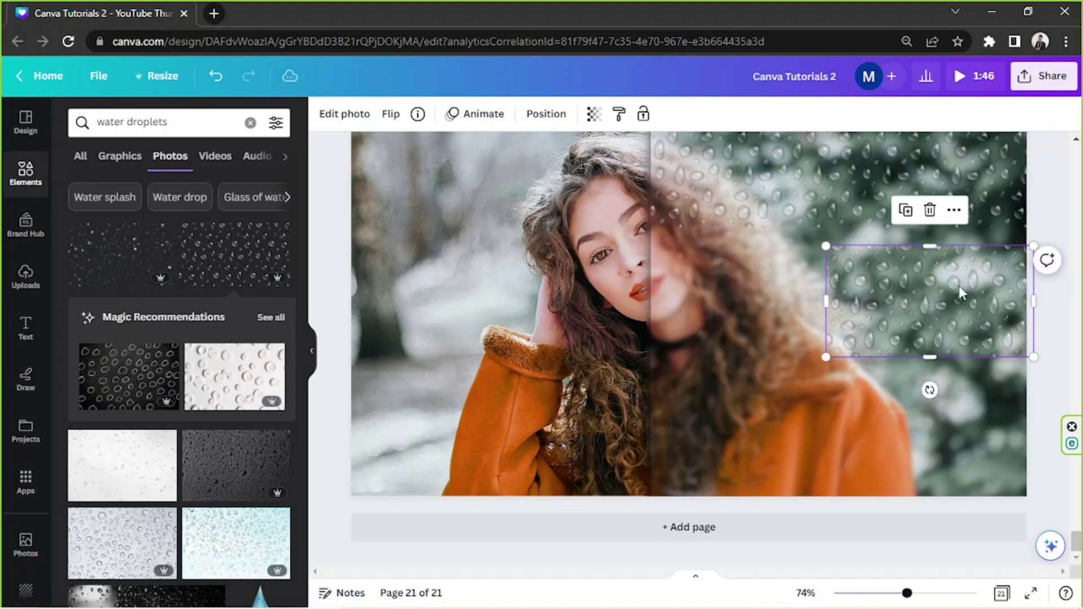
pyautogui.press('Delete')
pyautogui.click(806, 182)
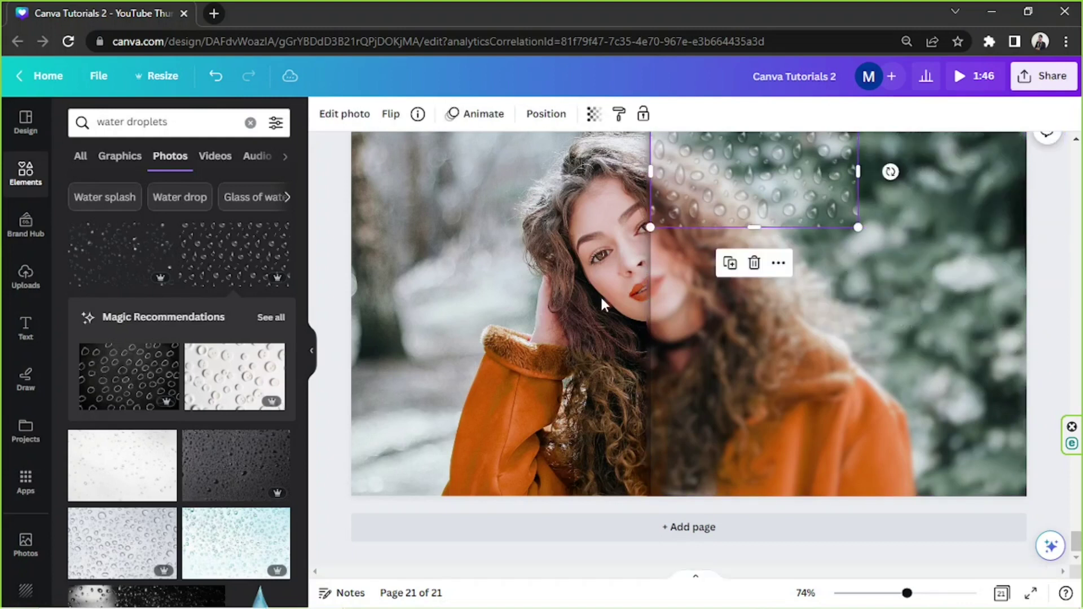
# Delete the last droplet piece and add a fresh water-droplet graphic on the right half.
pyautogui.press('Delete')
pyautogui.scroll(-7, 225, 282)
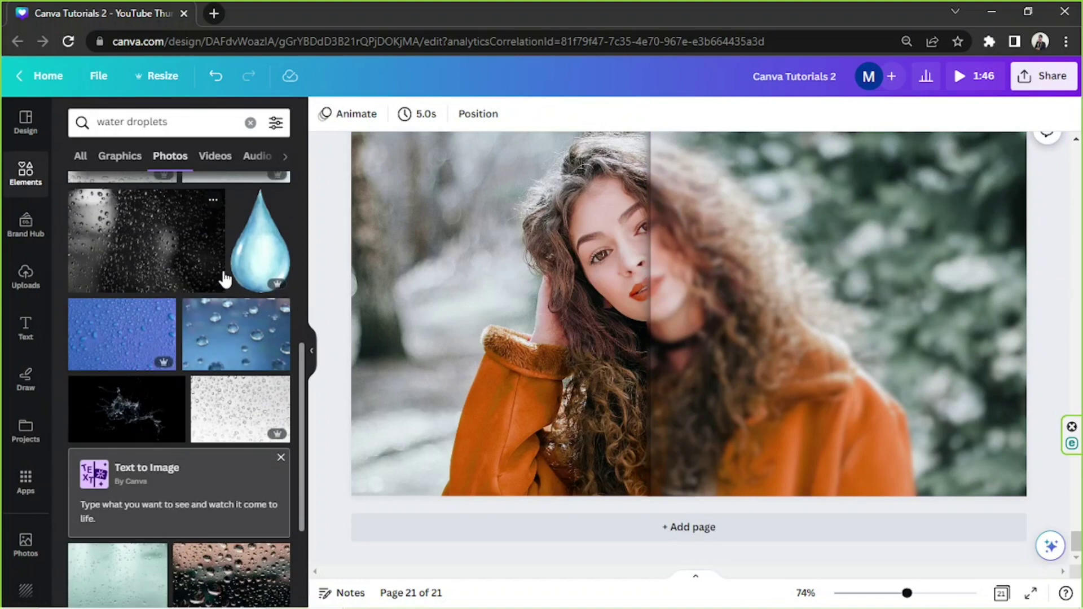
pyautogui.scroll(-3, 225, 278)
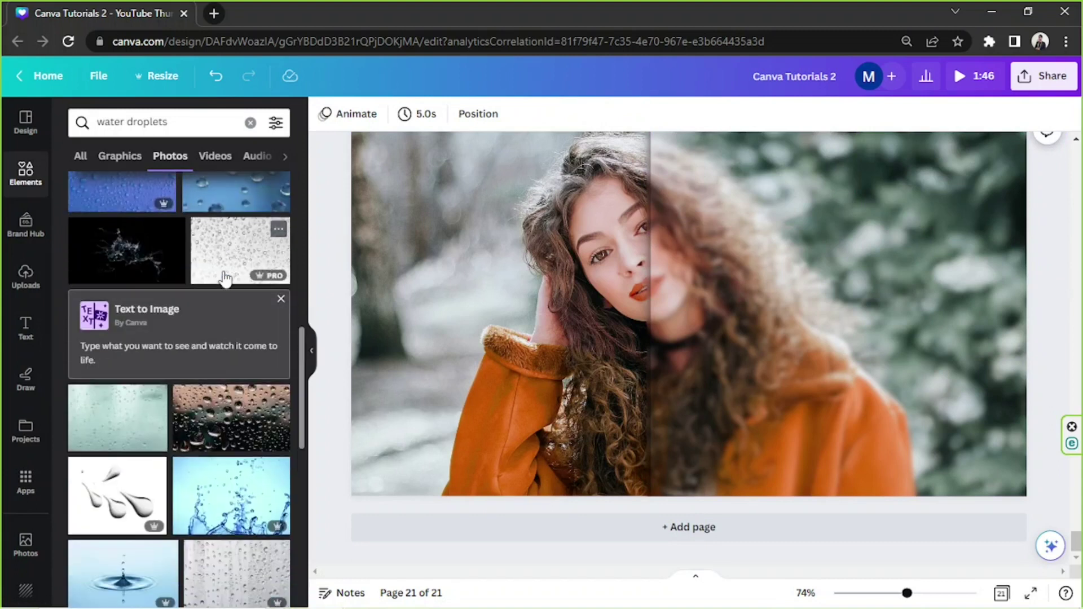
pyautogui.click(141, 161)
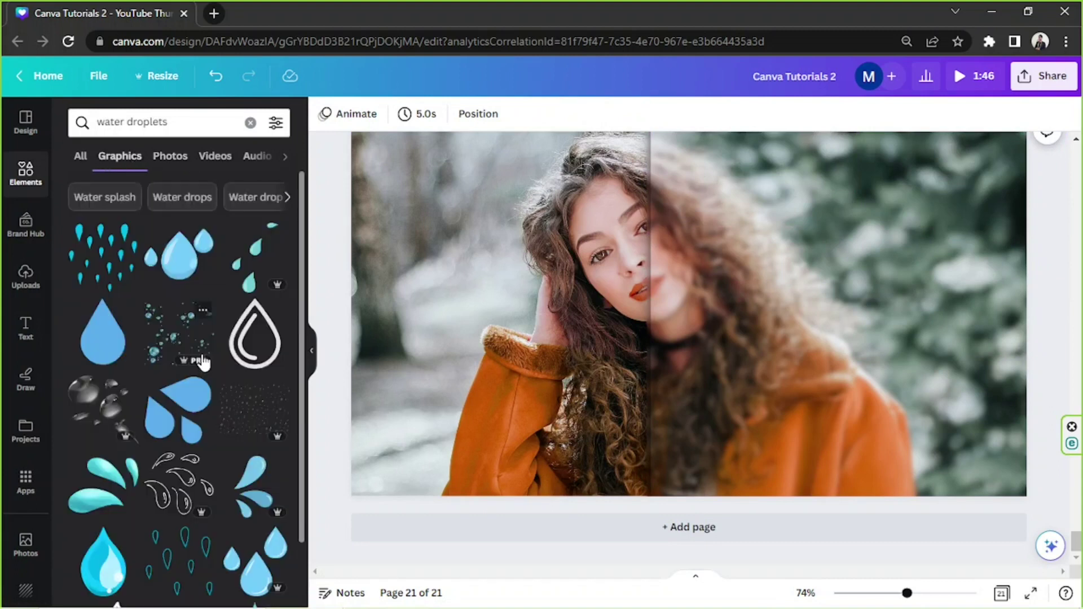
pyautogui.scroll(-2, 203, 363)
pyautogui.click(222, 357)
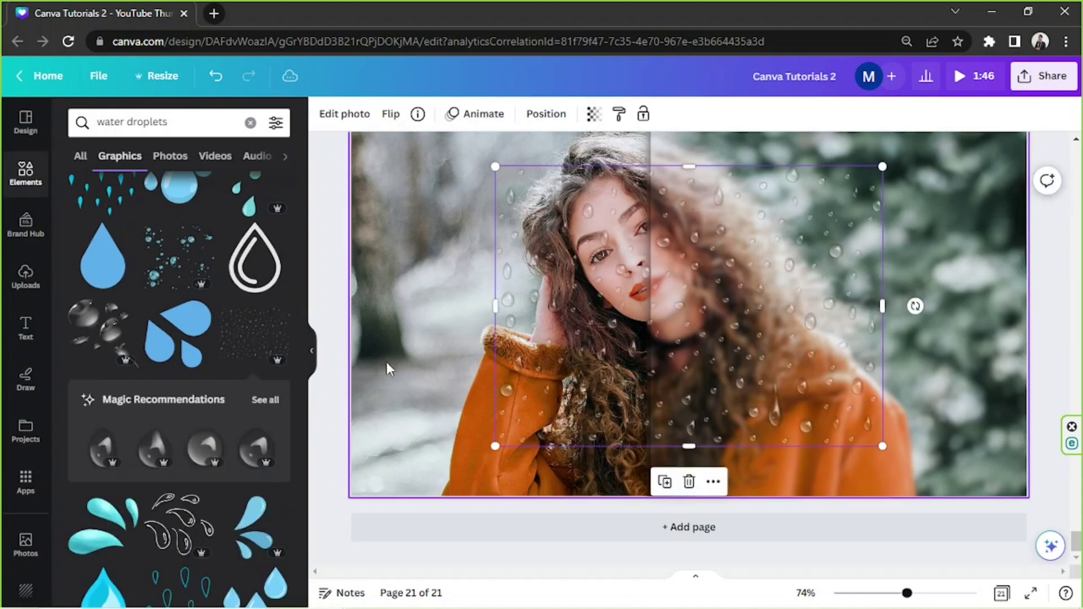
pyautogui.moveTo(662, 311); pyautogui.dragTo(816, 310)
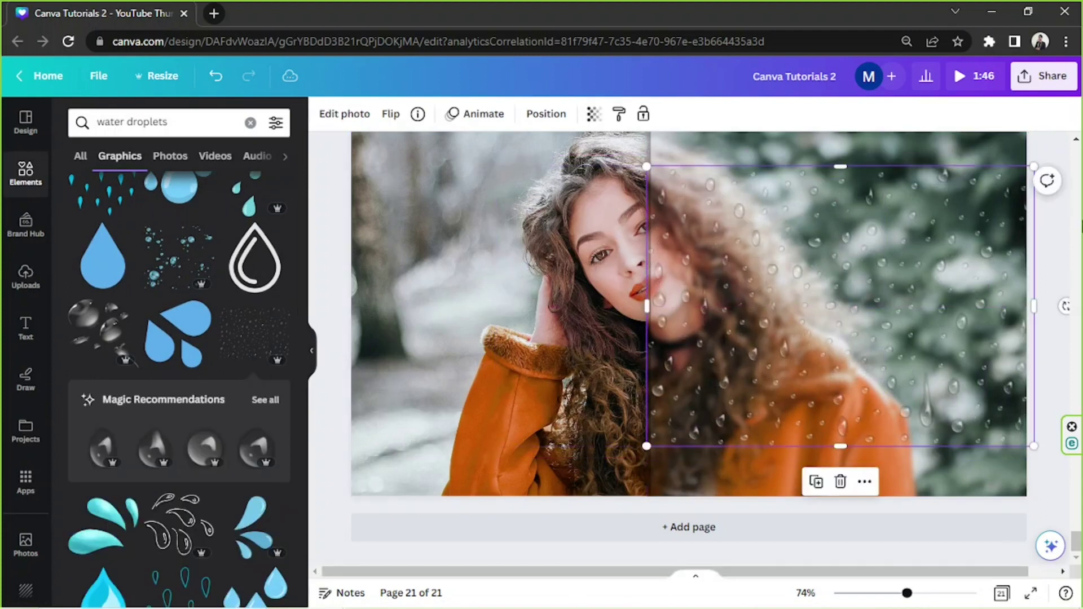
# Shrink the droplet overlay slightly and place a duplicate just below it.
pyautogui.scroll(1, 719, 357)
pyautogui.moveTo(720, 357); pyautogui.dragTo(727, 296)
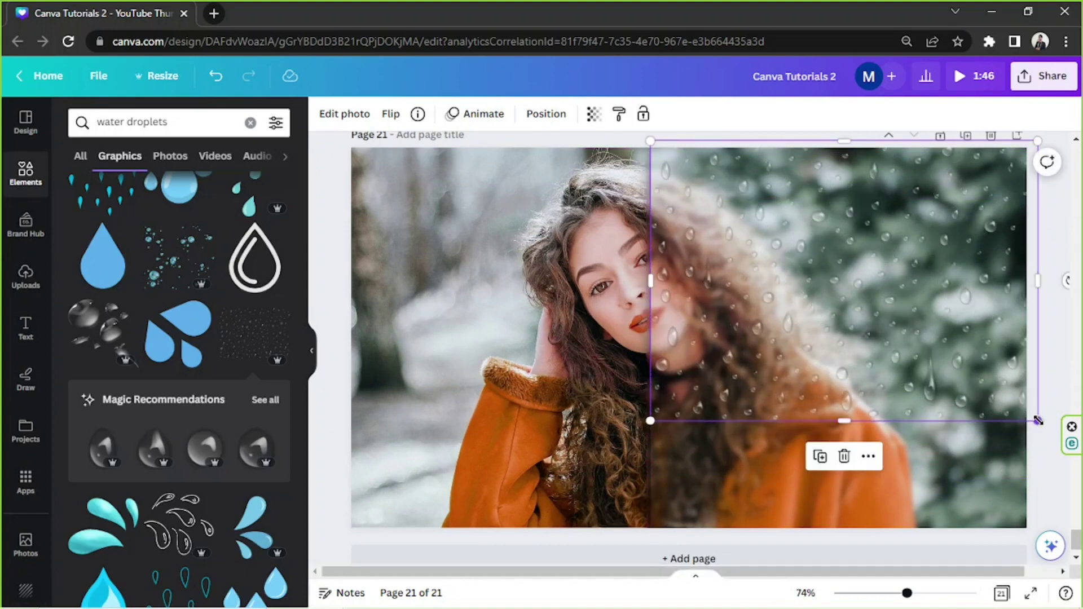
pyautogui.moveTo(1038, 421)
pyautogui.mouseDown()
pyautogui.moveTo(1010, 398)
pyautogui.moveTo(1039, 403)
pyautogui.mouseUp()
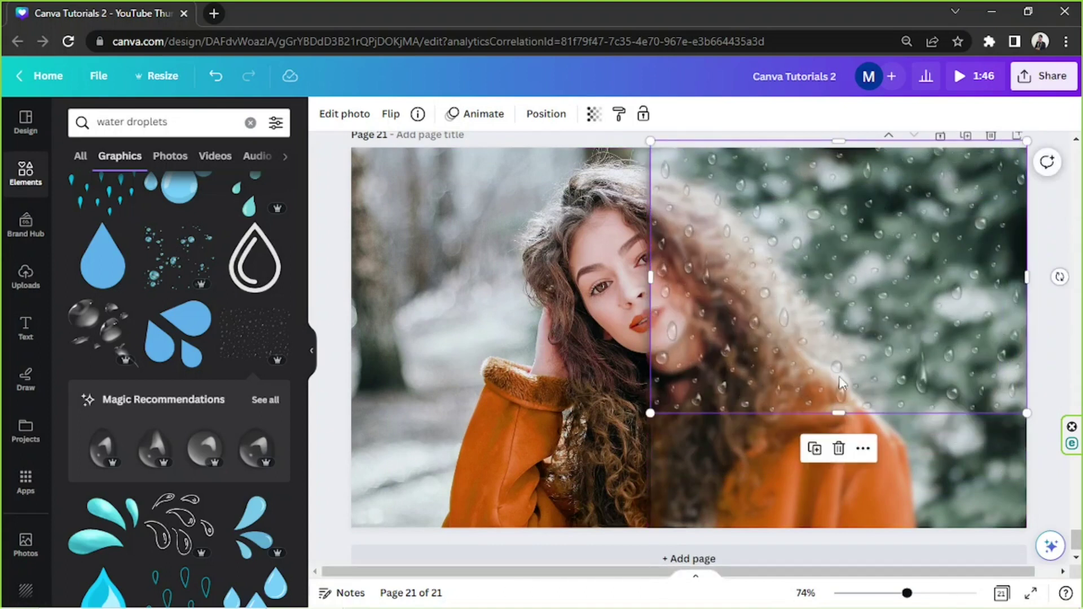
pyautogui.click(815, 448)
pyautogui.moveTo(814, 448); pyautogui.dragTo(801, 486)
pyautogui.click(1049, 346)
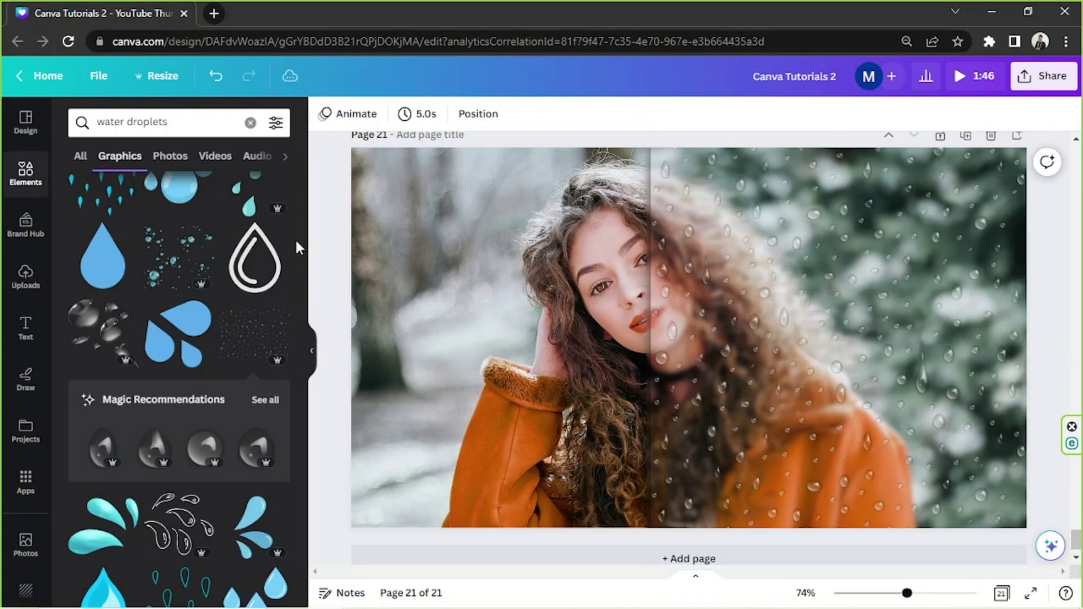
# Search the elements for 'gradient' and add the grey gradient graphic.
pyautogui.click(199, 119)
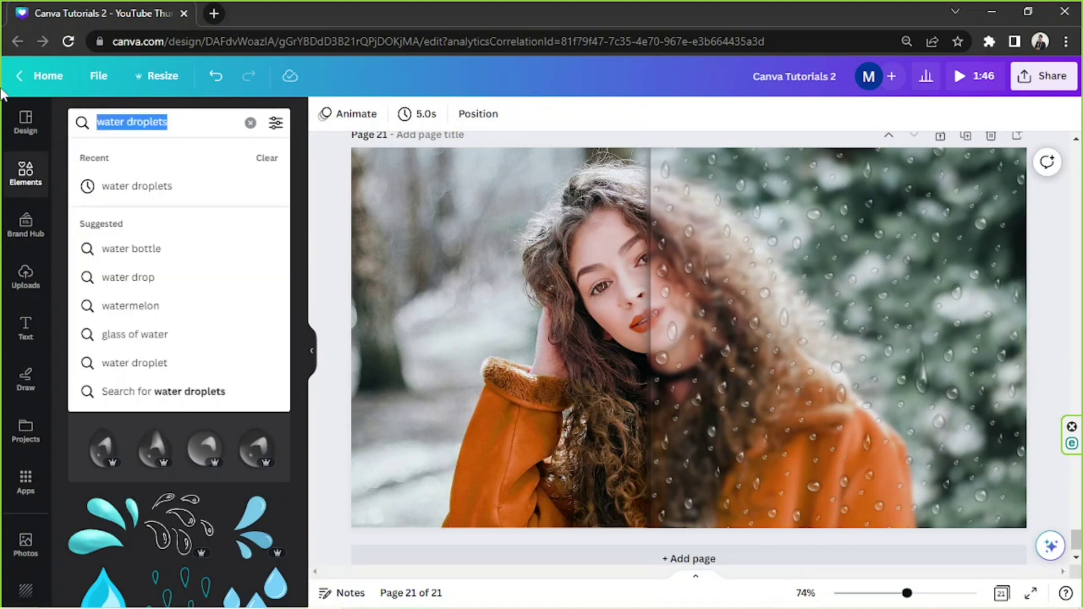
pyautogui.press('BackSpace')
pyautogui.write('gradient')
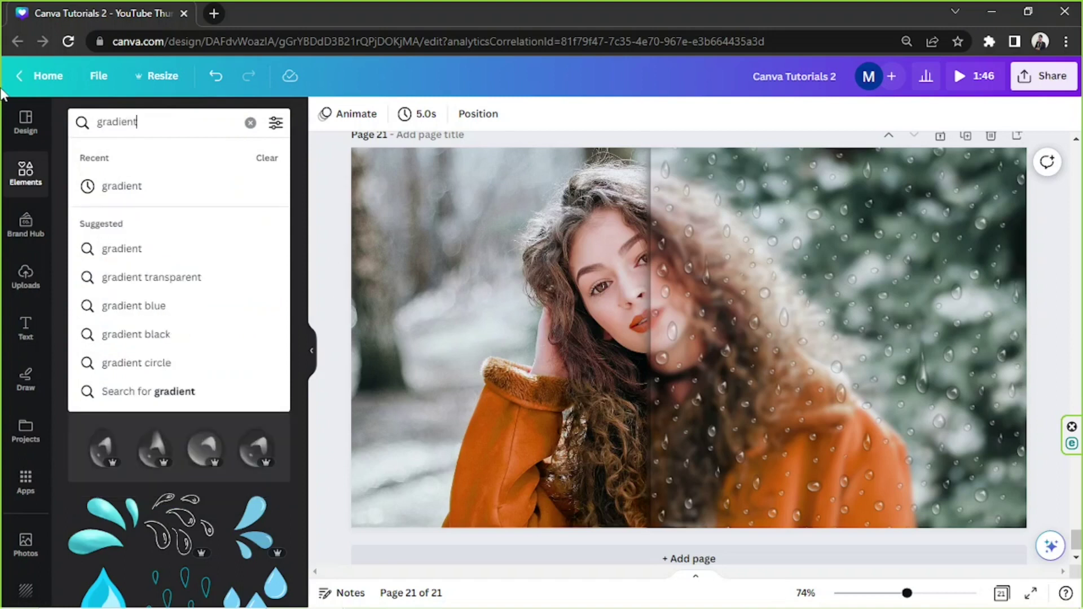
pyautogui.press('Return')
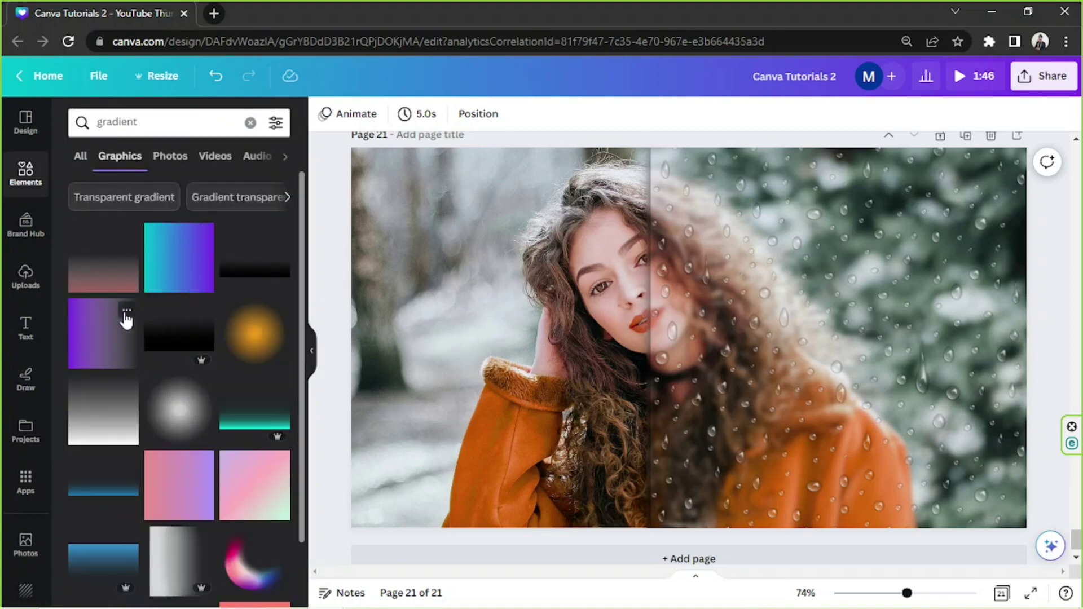
pyautogui.scroll(-1, 125, 310)
pyautogui.scroll(1, 126, 310)
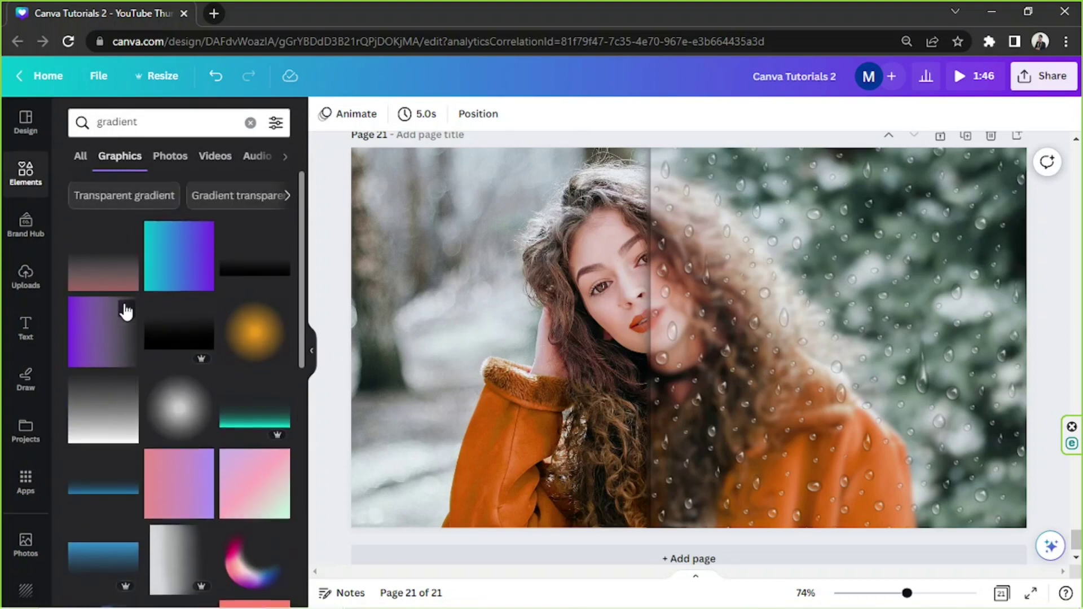
pyautogui.scroll(-5, 125, 310)
pyautogui.scroll(-3, 128, 303)
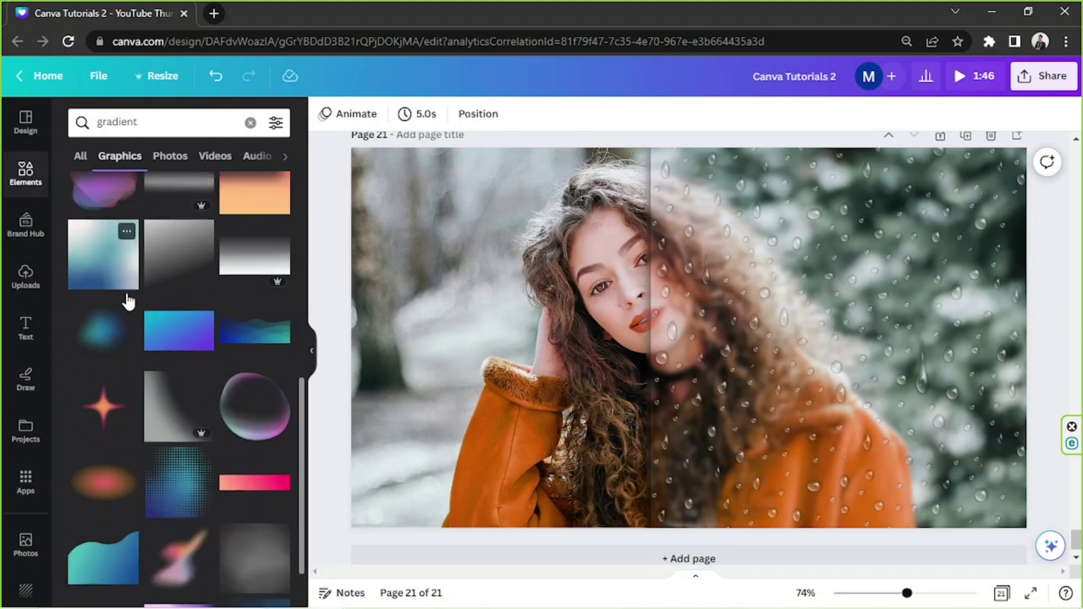
pyautogui.click(167, 261)
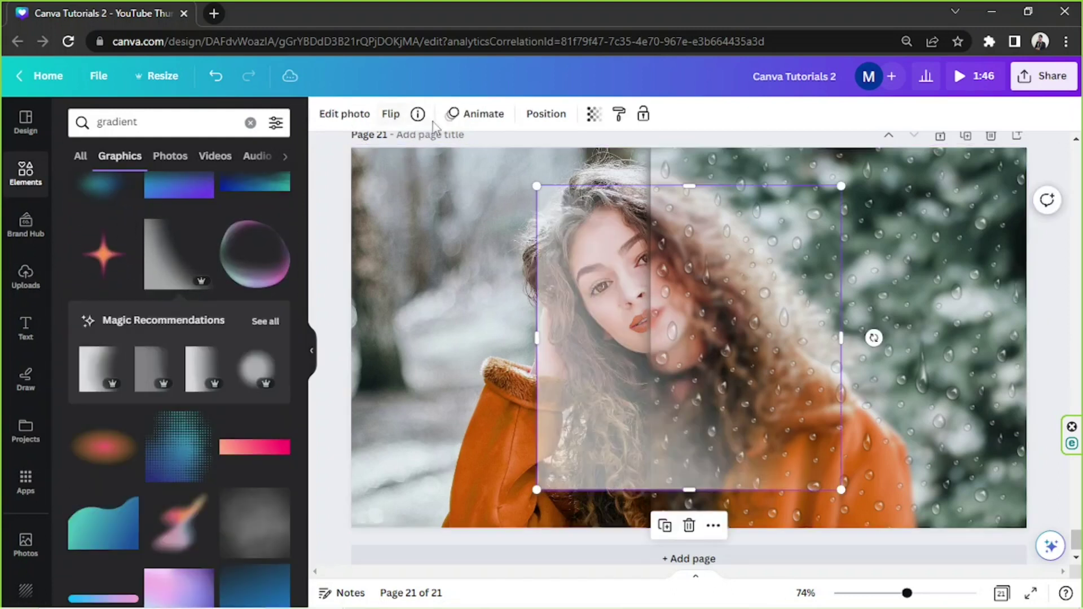
# Flip the gradient horizontally and fit it over the photo's right half.
pyautogui.click(391, 114)
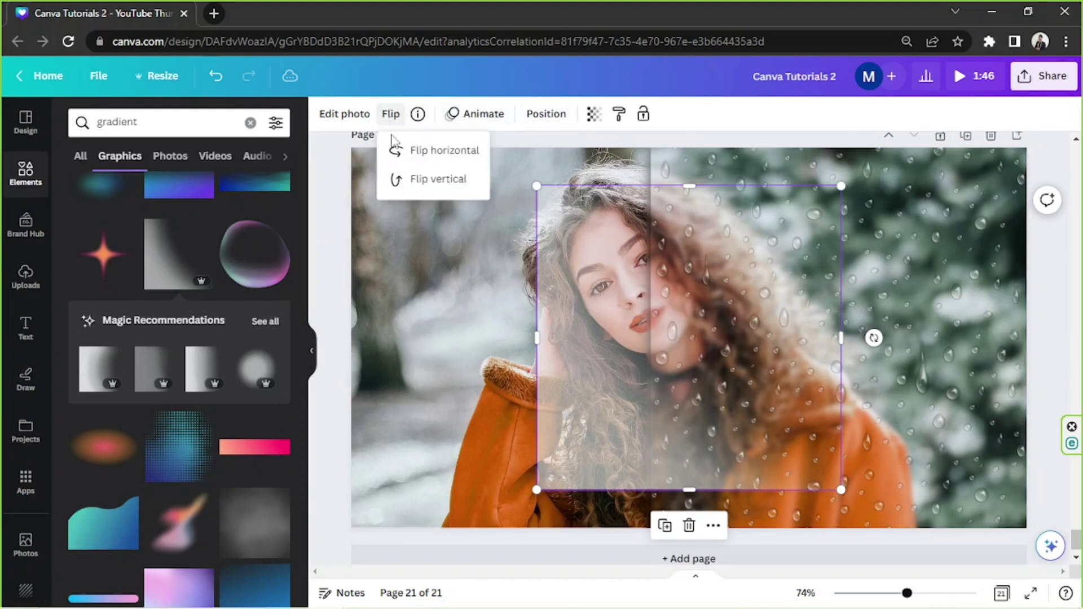
pyautogui.click(441, 150)
pyautogui.moveTo(629, 378); pyautogui.dragTo(864, 436)
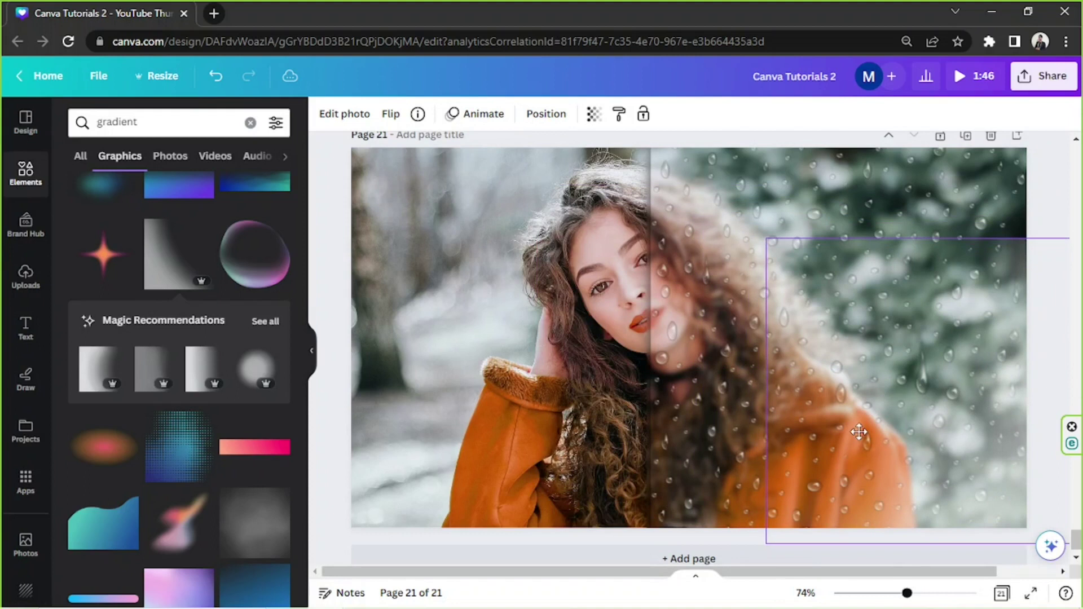
pyautogui.moveTo(766, 239); pyautogui.dragTo(697, 232)
pyautogui.moveTo(958, 432); pyautogui.dragTo(978, 448)
# Add a bokeh graphic at the photo's upper right, enlarged to about 969 × 775.
pyautogui.click(327, 233)
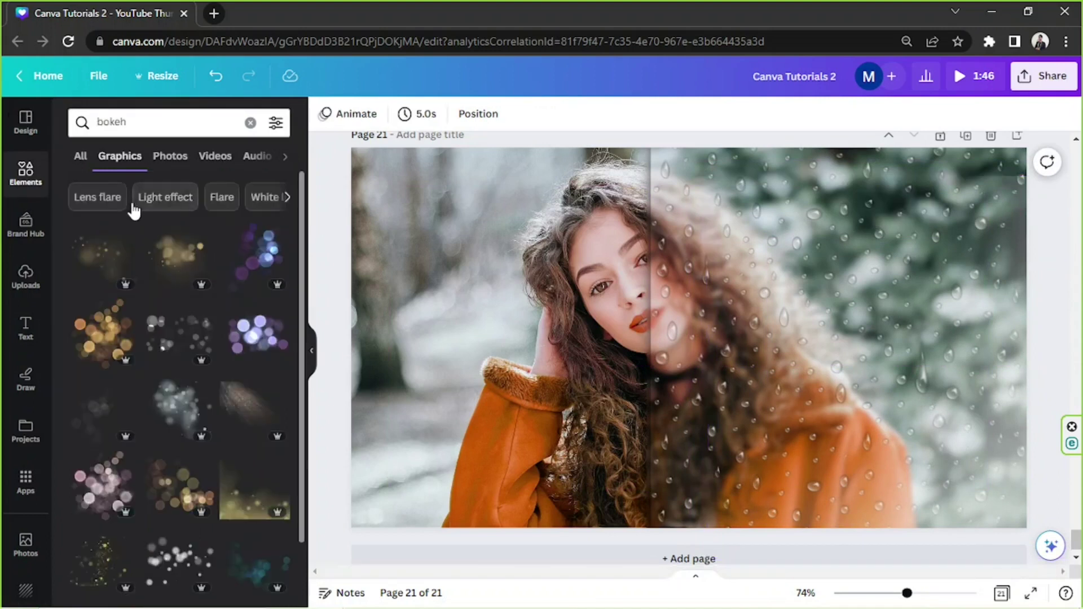
pyautogui.scroll(-2, 178, 237)
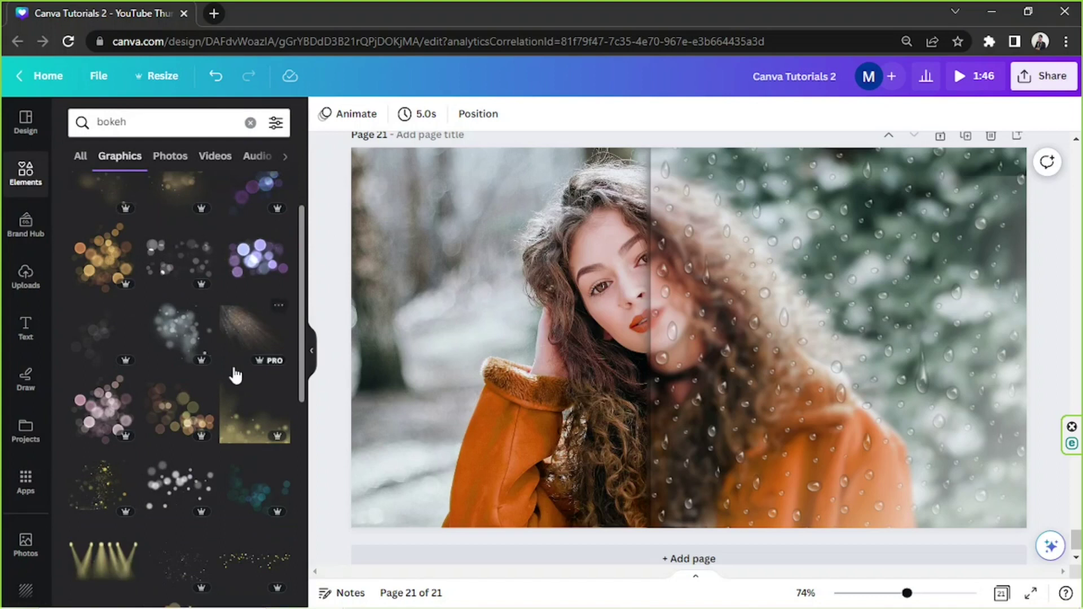
pyautogui.click(253, 333)
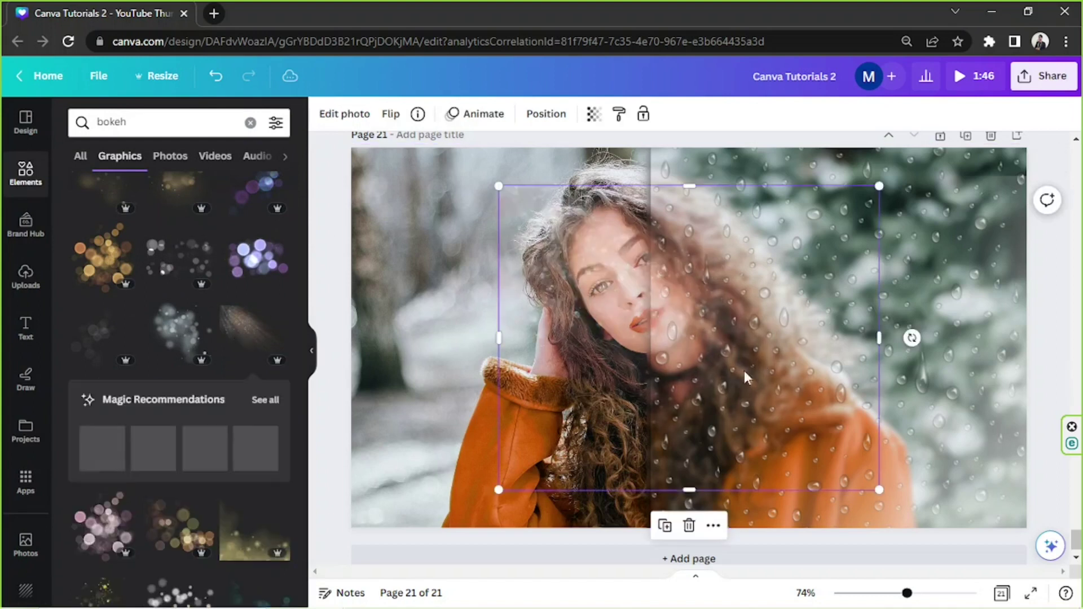
pyautogui.moveTo(742, 414); pyautogui.dragTo(574, 299)
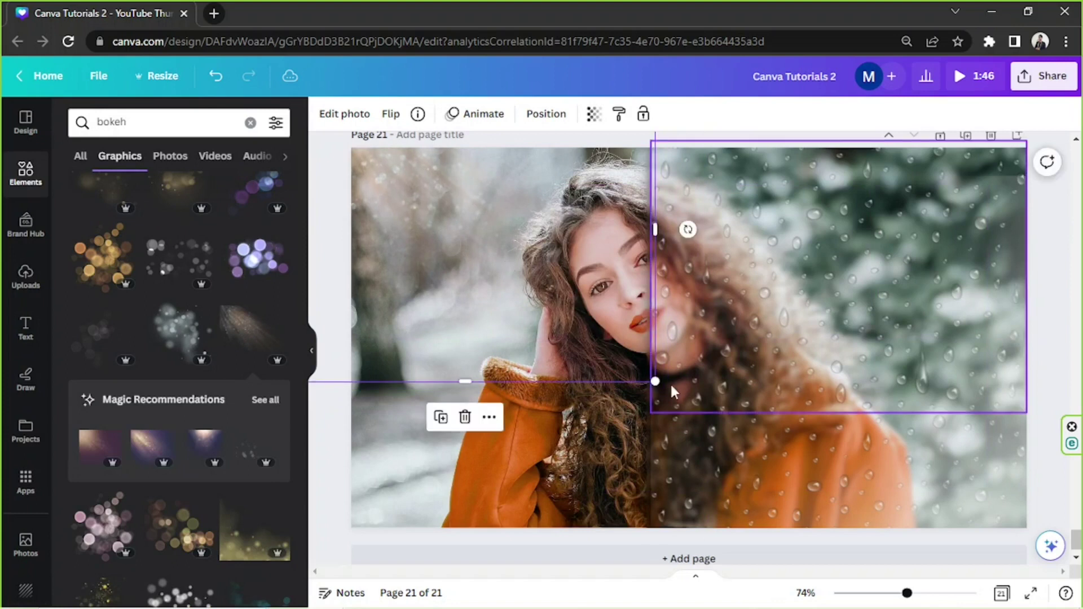
pyautogui.moveTo(494, 290); pyautogui.dragTo(982, 237)
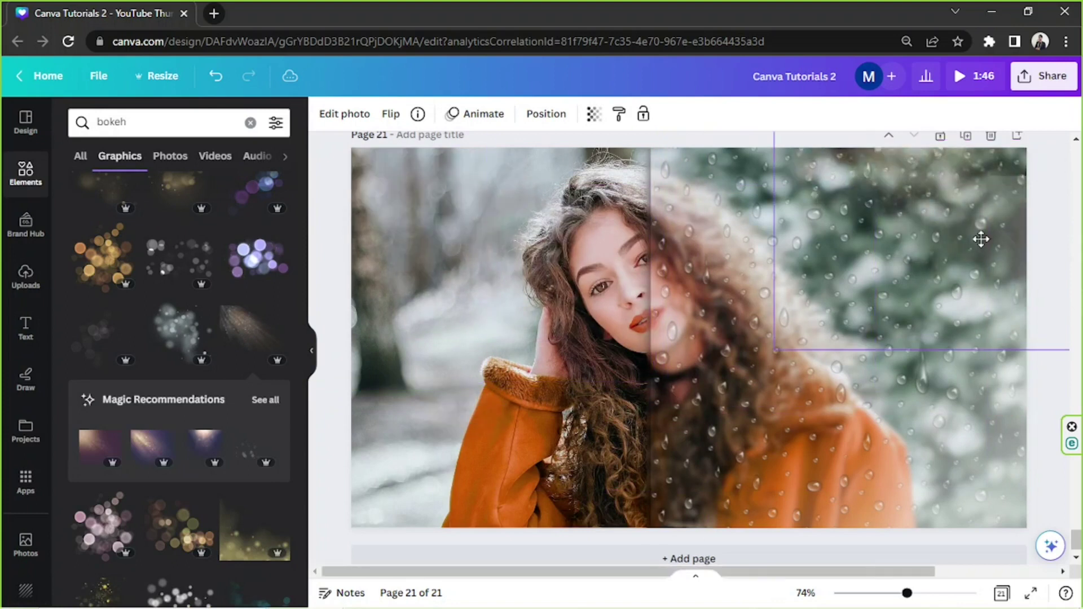
pyautogui.click(391, 113)
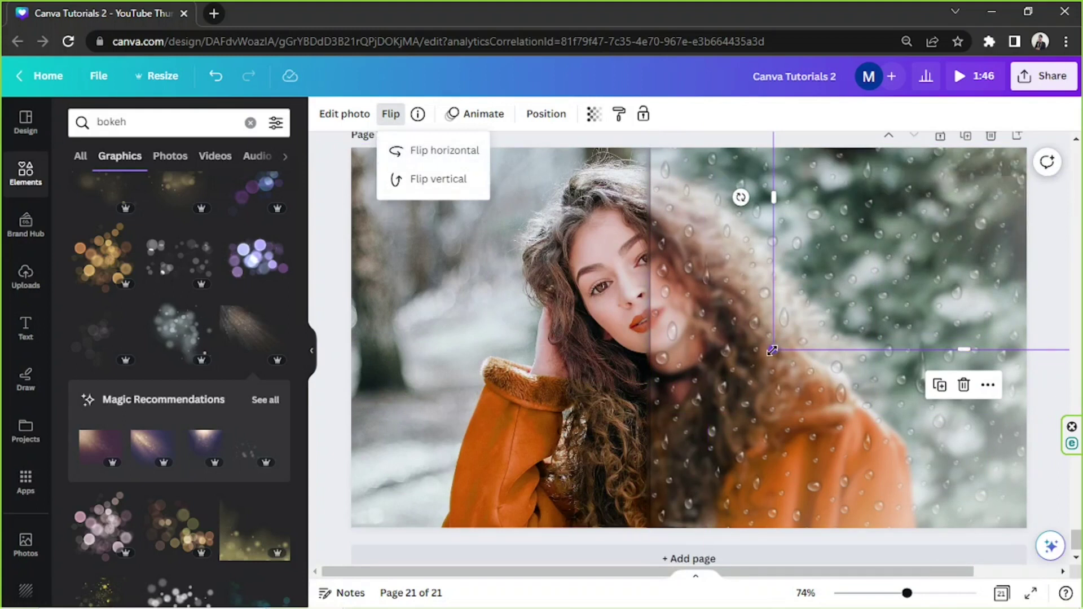
pyautogui.moveTo(774, 350); pyautogui.dragTo(652, 457)
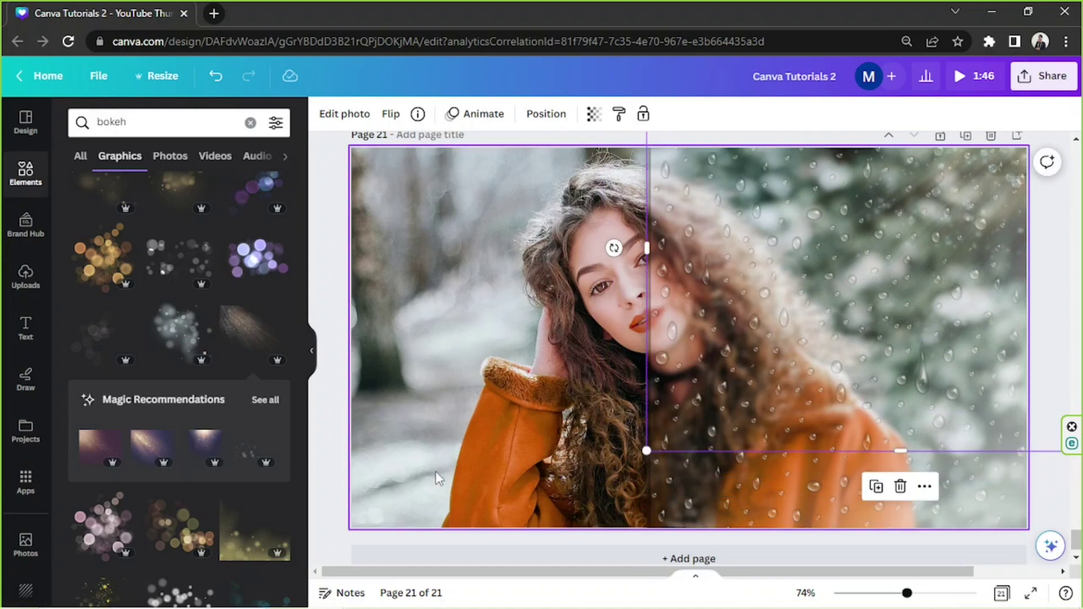
pyautogui.scroll(-4, 274, 307)
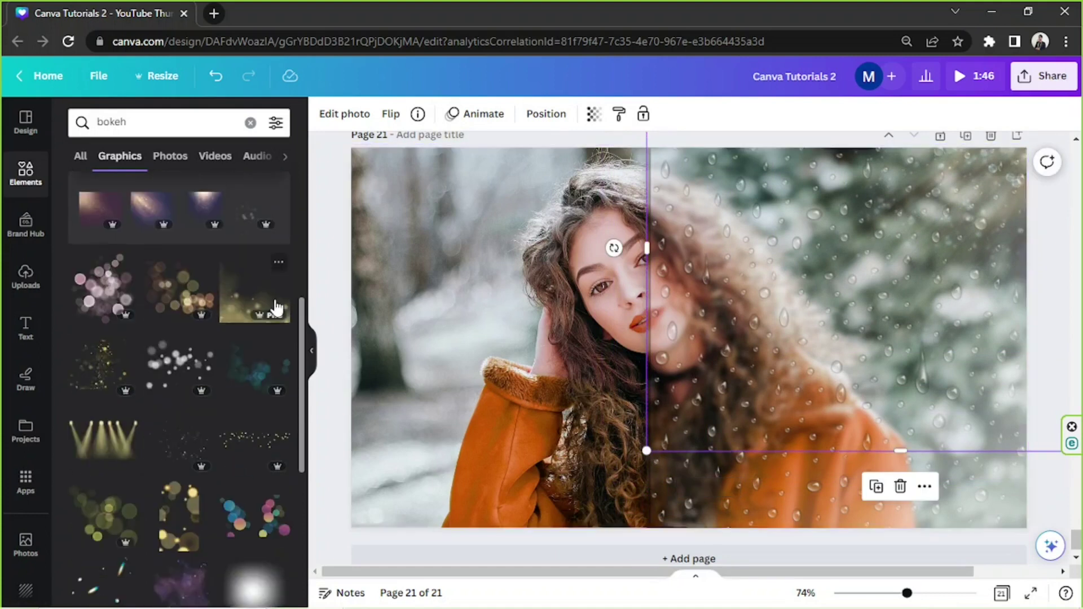
# Search the elements for 'flare' and browse the graphics results.
pyautogui.click(156, 117)
pyautogui.write('flare')
pyautogui.press('Return')
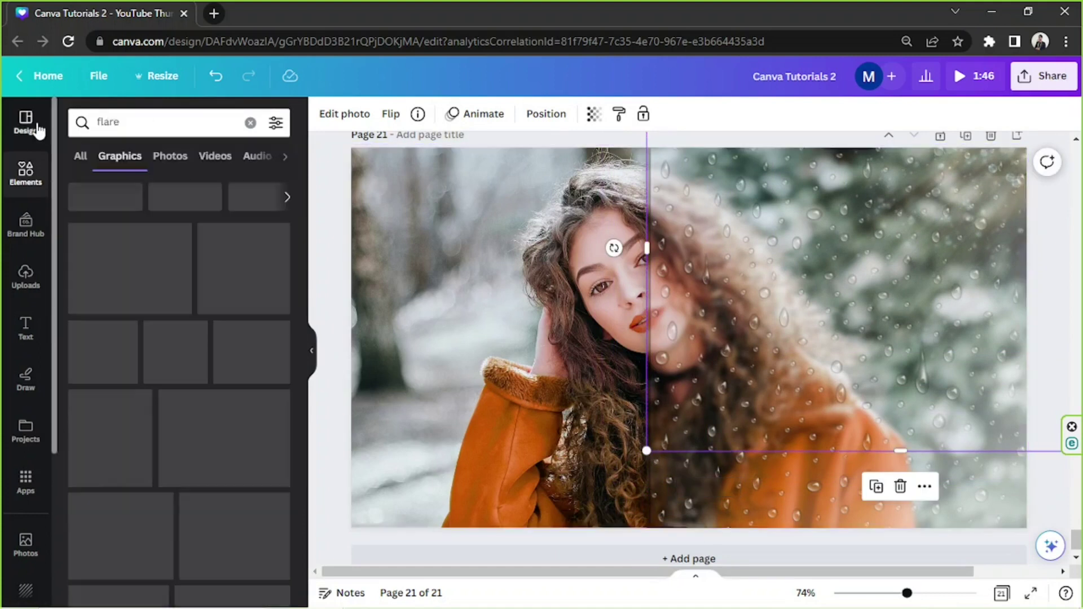
pyautogui.scroll(-1, 233, 303)
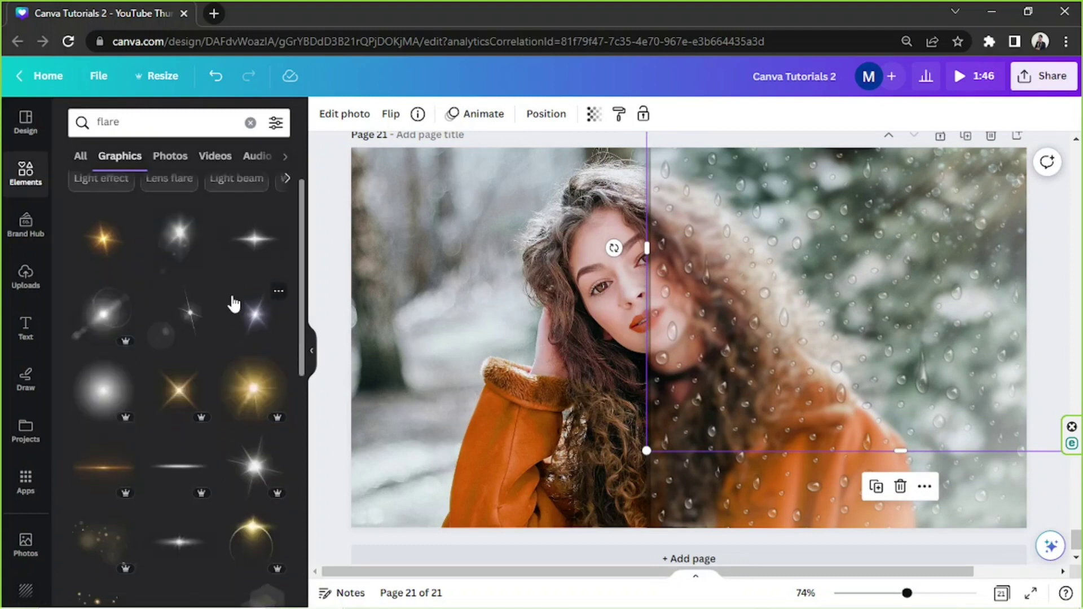
pyautogui.scroll(-4, 233, 303)
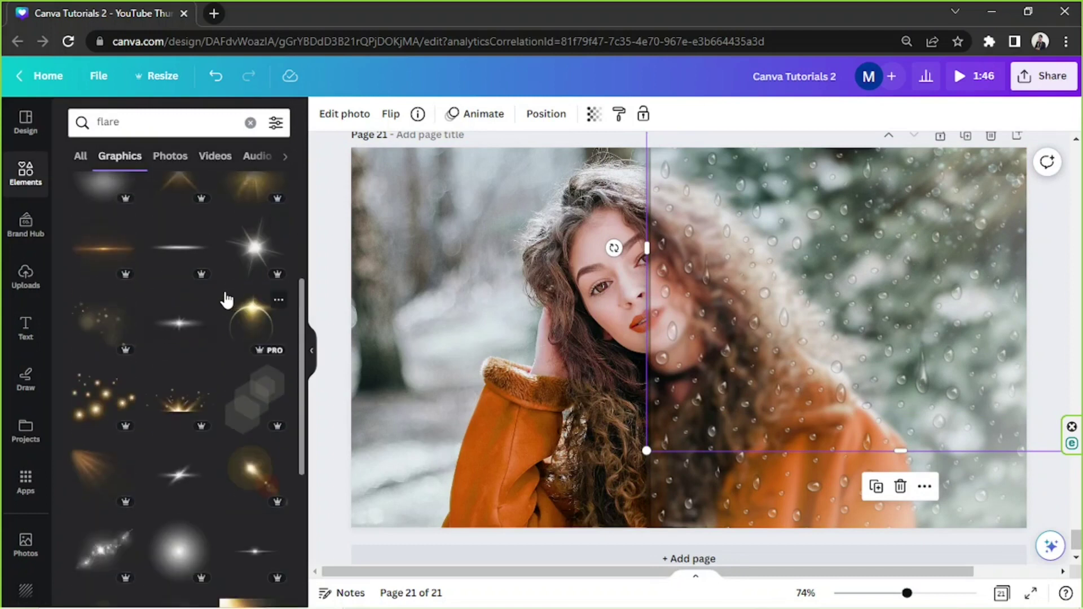
pyautogui.scroll(-4, 227, 300)
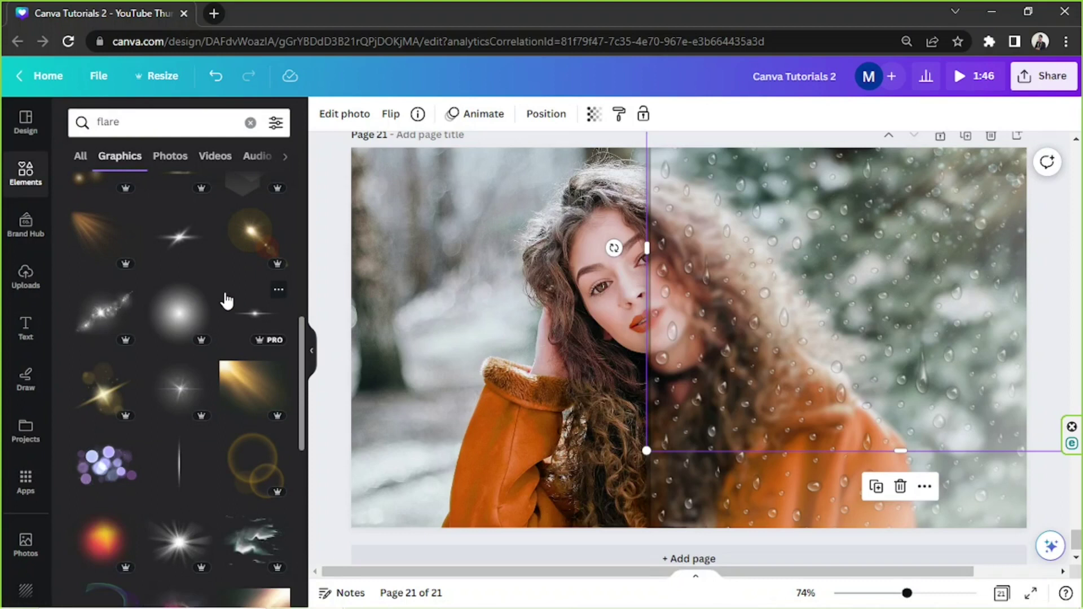
pyautogui.scroll(-3, 227, 300)
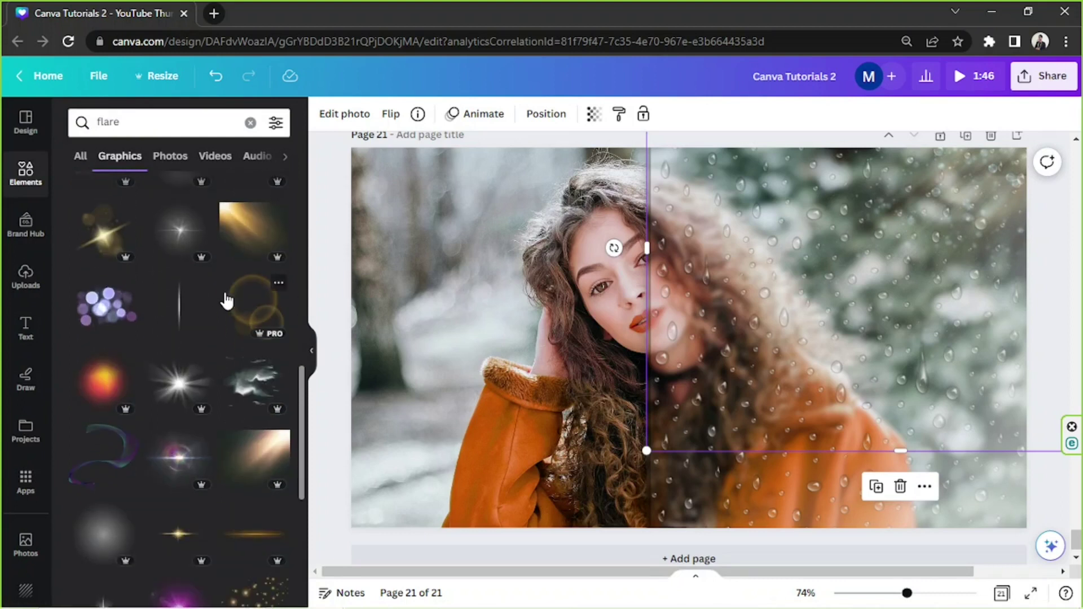
# Add the thin light streak, tilt it to 50° and stretch it to the top edge.
pyautogui.click(179, 308)
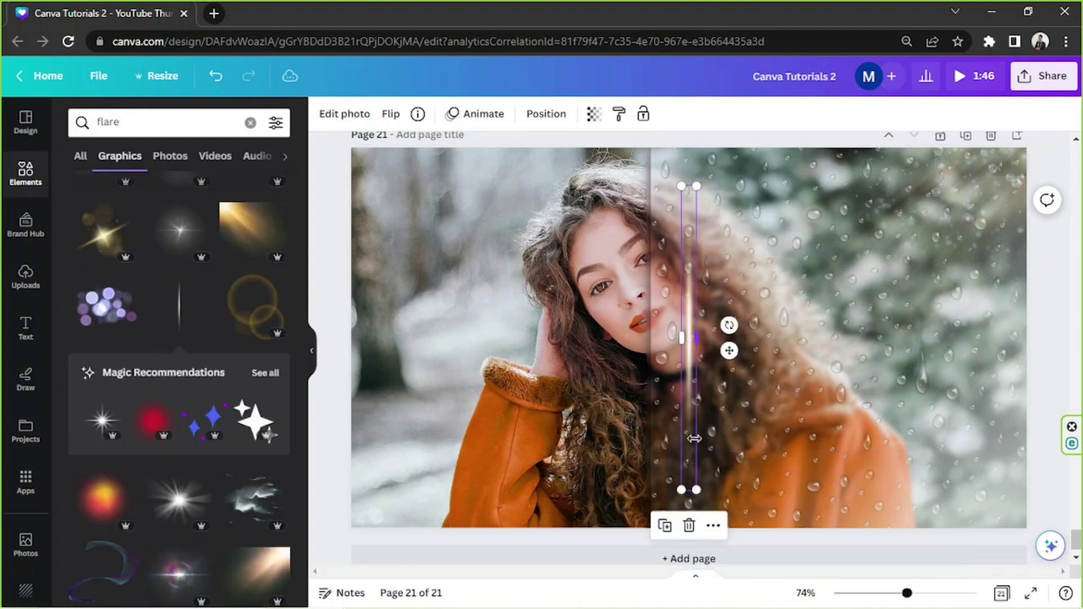
pyautogui.moveTo(729, 350); pyautogui.dragTo(705, 352)
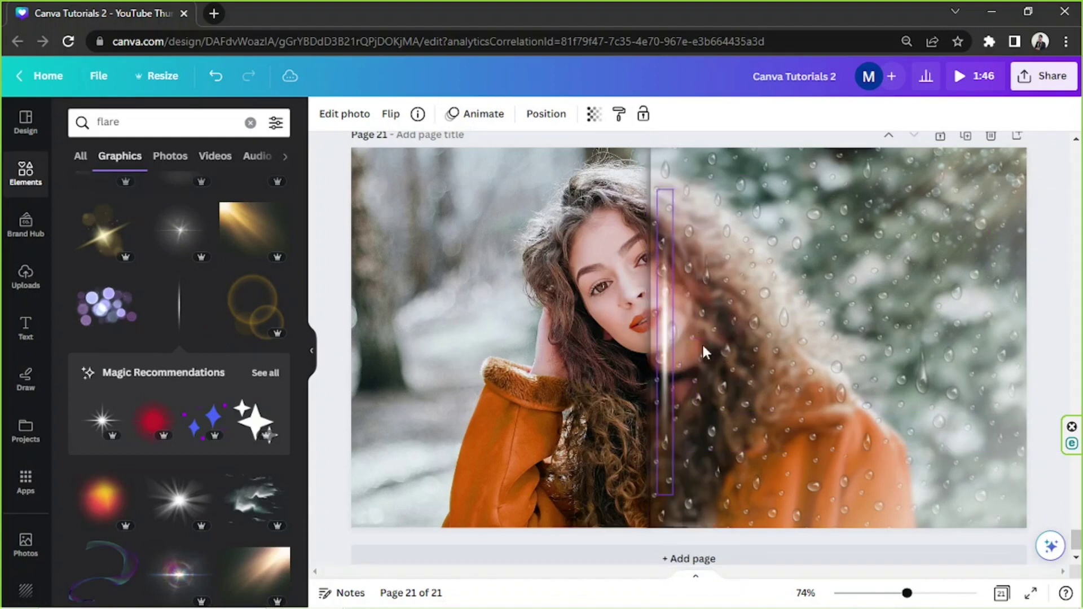
pyautogui.moveTo(661, 511); pyautogui.dragTo(518, 400)
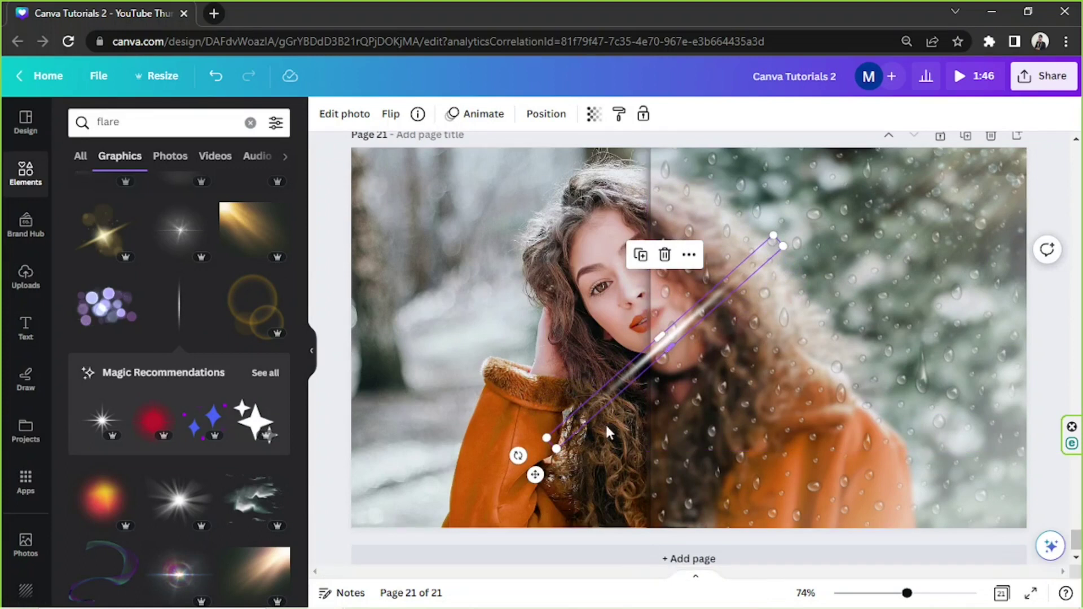
pyautogui.moveTo(783, 246); pyautogui.dragTo(1010, 113)
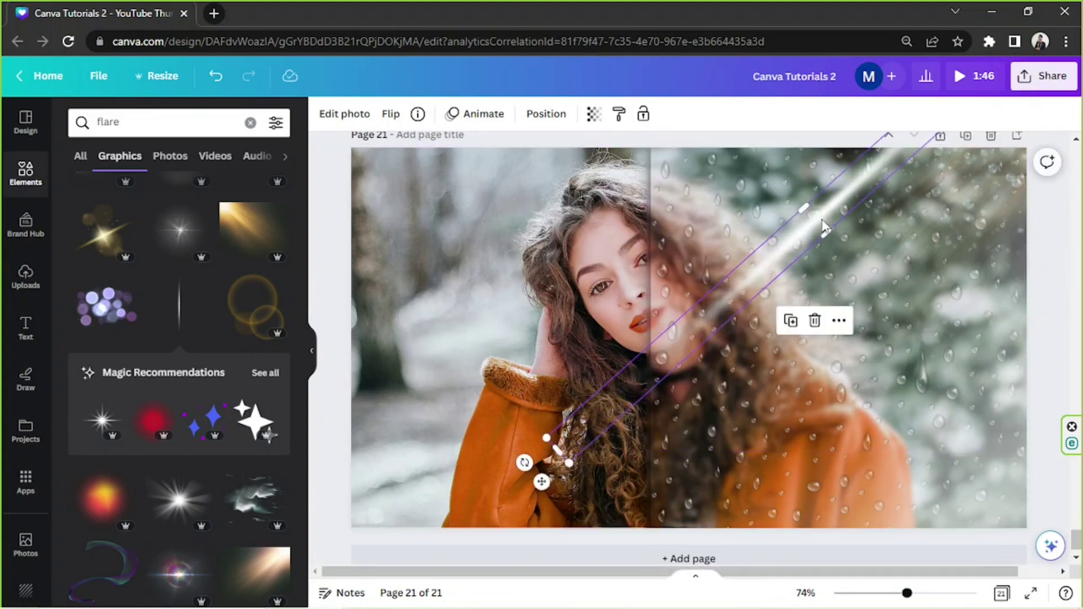
pyautogui.moveTo(824, 226); pyautogui.dragTo(863, 421)
# Extend the streak's lower end past the page's bottom edge, to about 78 × 2,325.
pyautogui.scroll(-1, 835, 403)
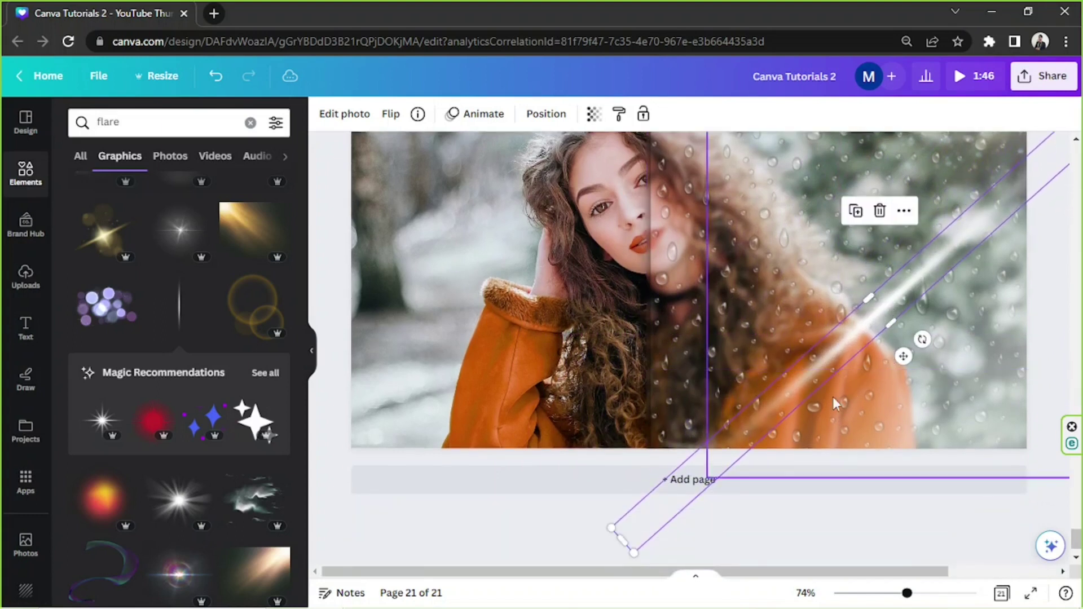
pyautogui.scroll(-1, 629, 550)
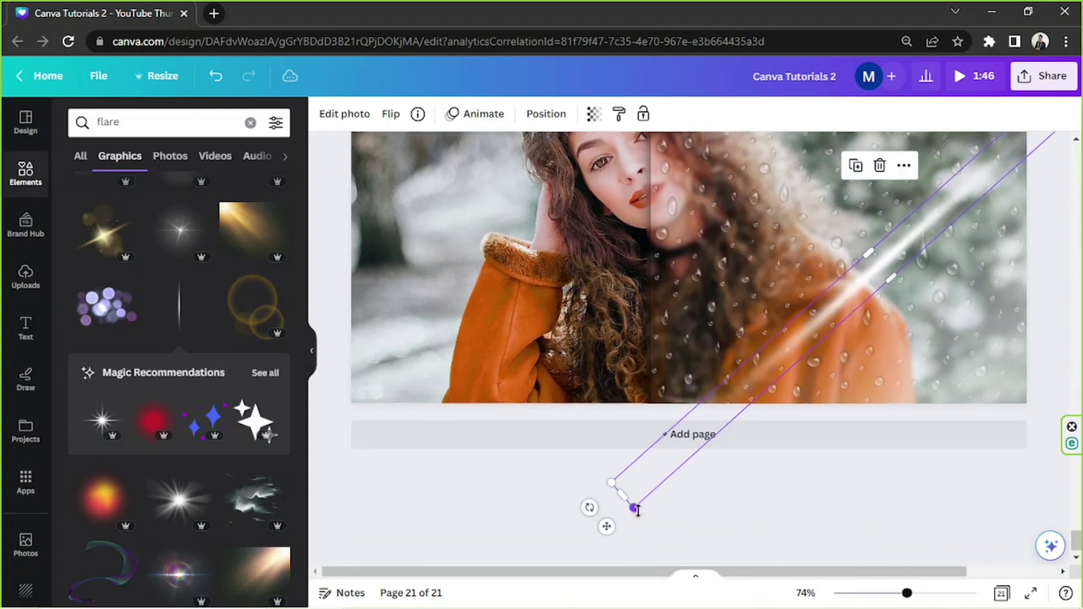
pyautogui.moveTo(635, 508); pyautogui.dragTo(576, 571)
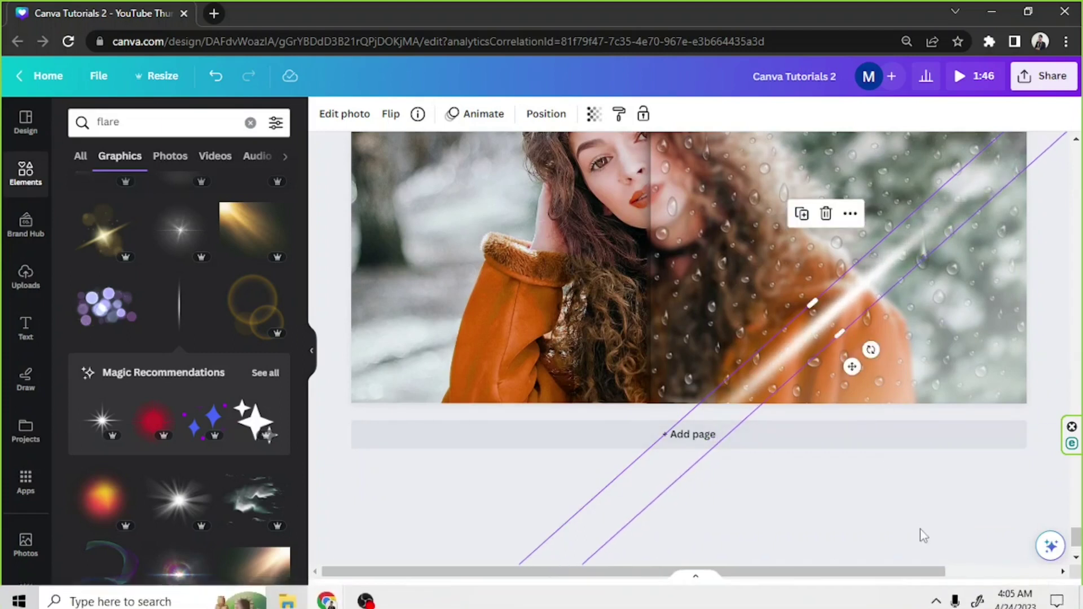
pyautogui.moveTo(907, 592); pyautogui.dragTo(891, 592)
pyautogui.moveTo(528, 524); pyautogui.dragTo(333, 564)
pyautogui.moveTo(665, 388); pyautogui.dragTo(728, 347)
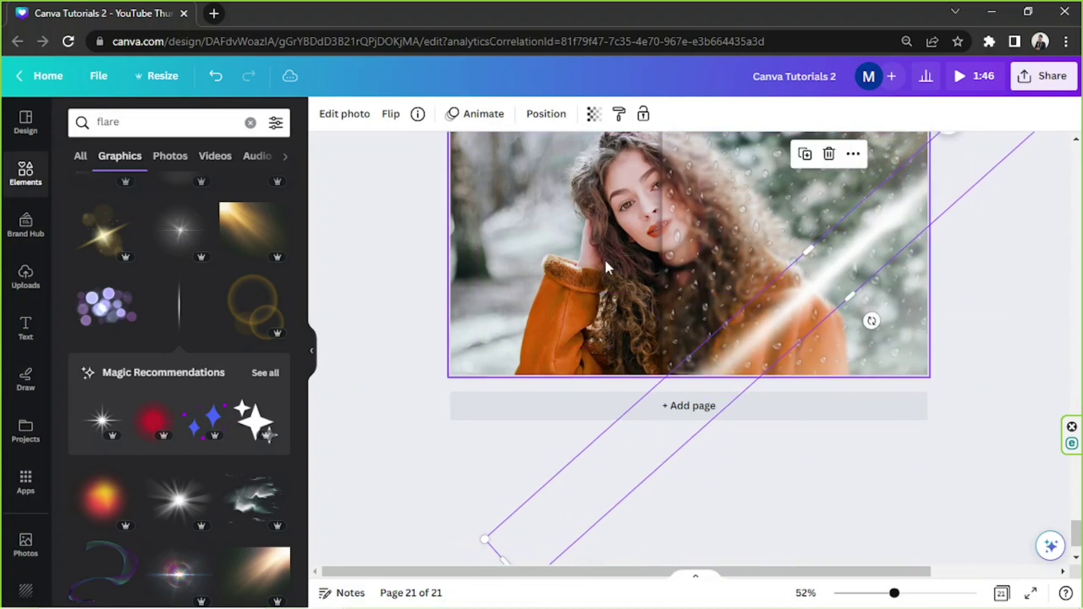
# Set the flare streak's transparency to 50, then 65.
pyautogui.click(594, 114)
pyautogui.click(581, 153)
pyautogui.write('50')
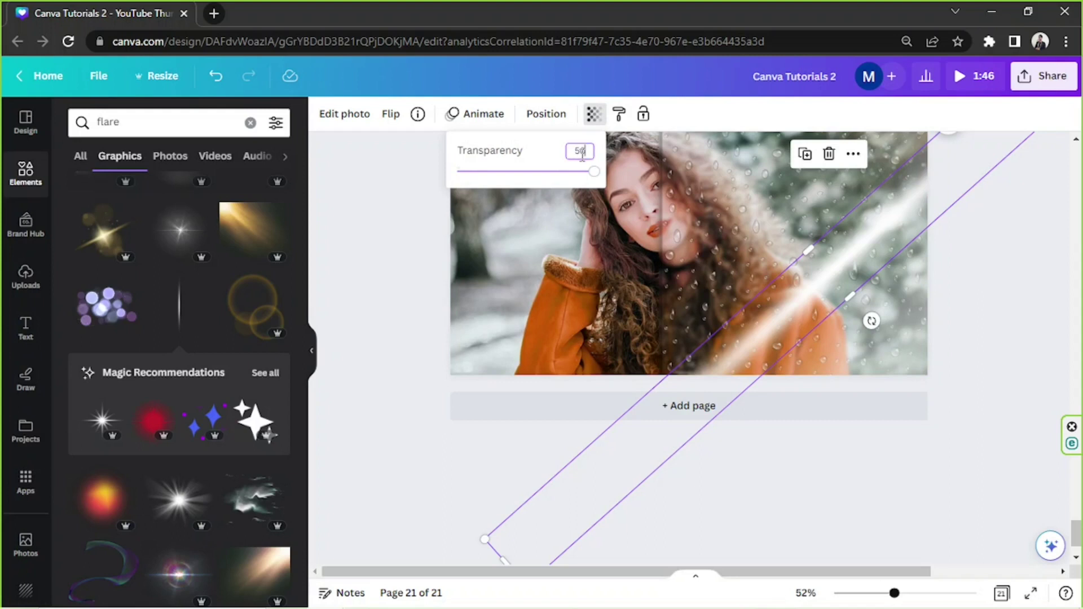
pyautogui.press('Return')
pyautogui.click(582, 152)
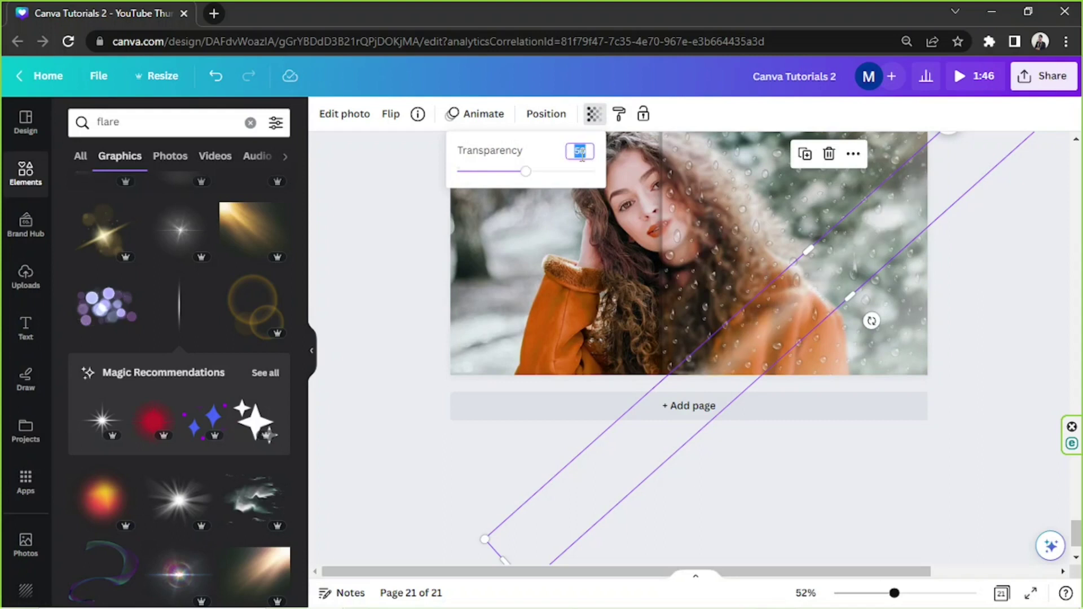
pyautogui.write('65')
pyautogui.press('Return')
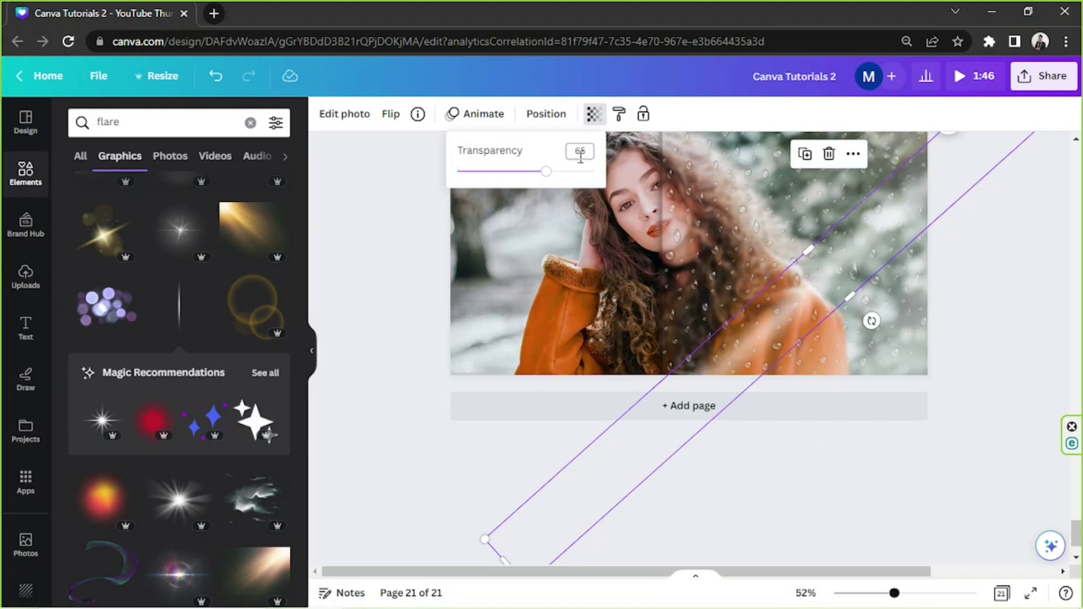
# Try sending the streak backward behind the photo, then bring it forward again.
pyautogui.click(556, 115)
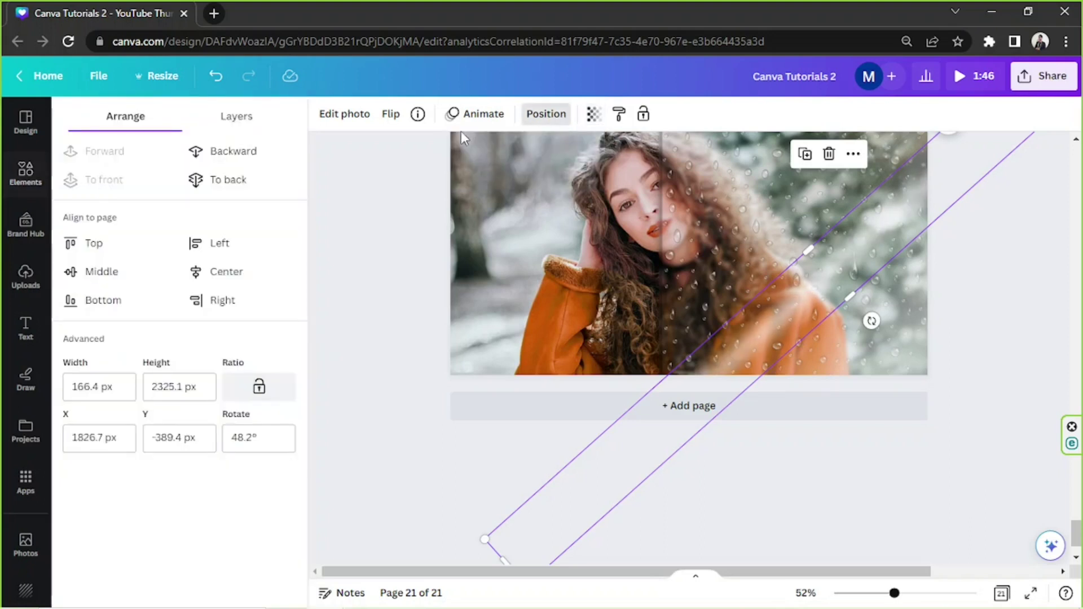
pyautogui.click(276, 160)
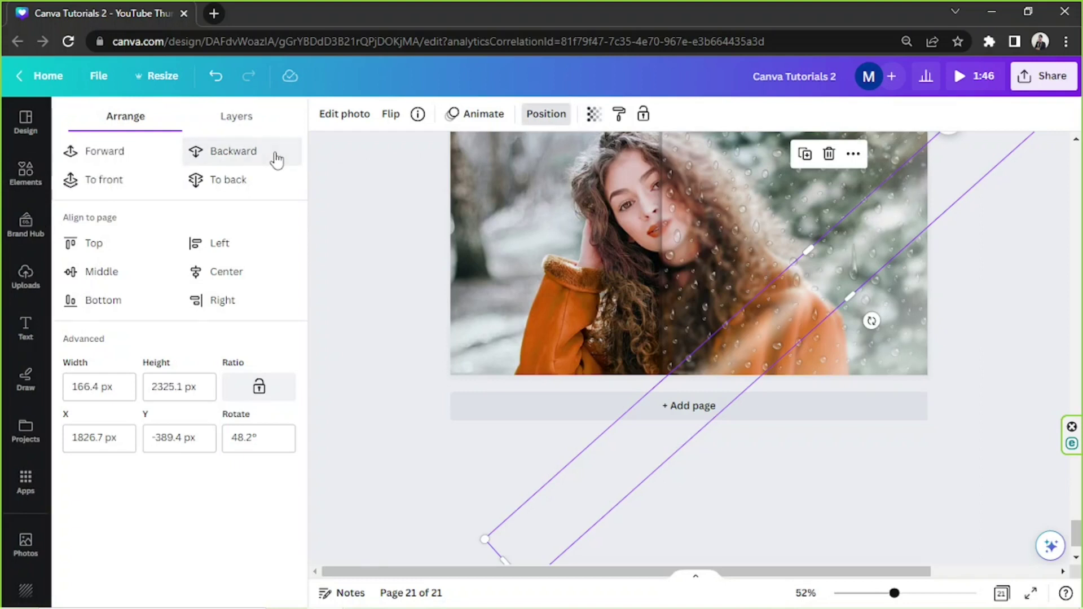
pyautogui.click(276, 161)
pyautogui.click(276, 160)
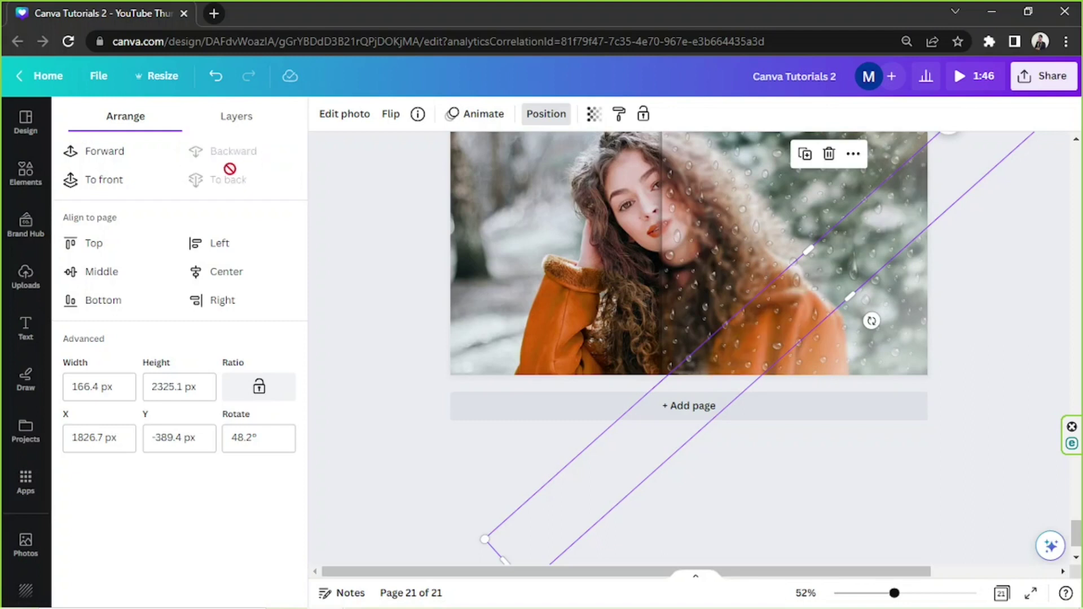
pyautogui.click(131, 156)
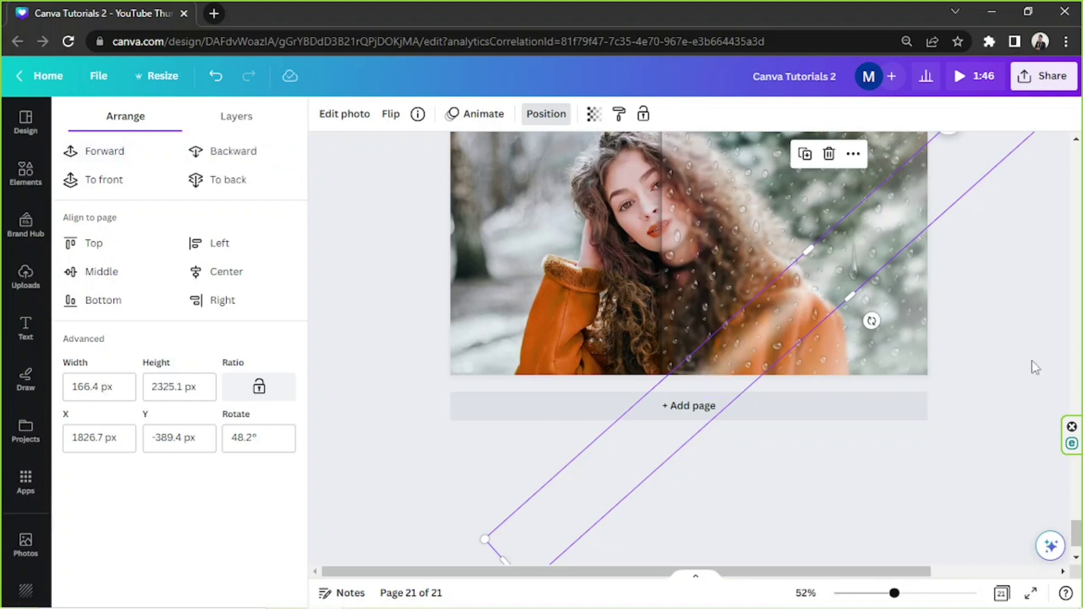
# Change the streak's transparency to 52.
pyautogui.click(593, 114)
pyautogui.click(580, 150)
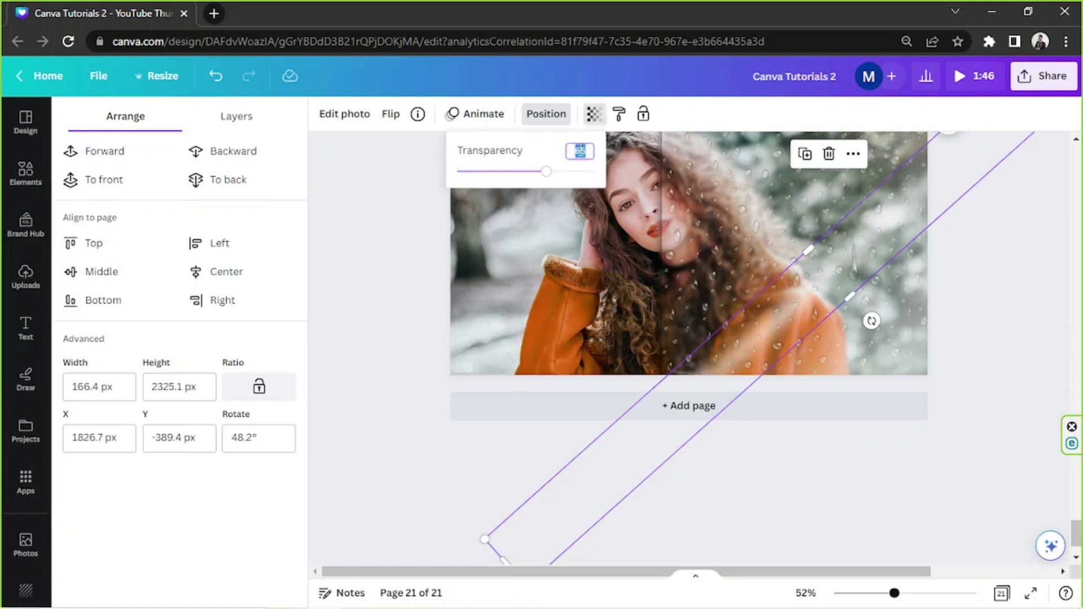
pyautogui.write('52')
pyautogui.press('Return')
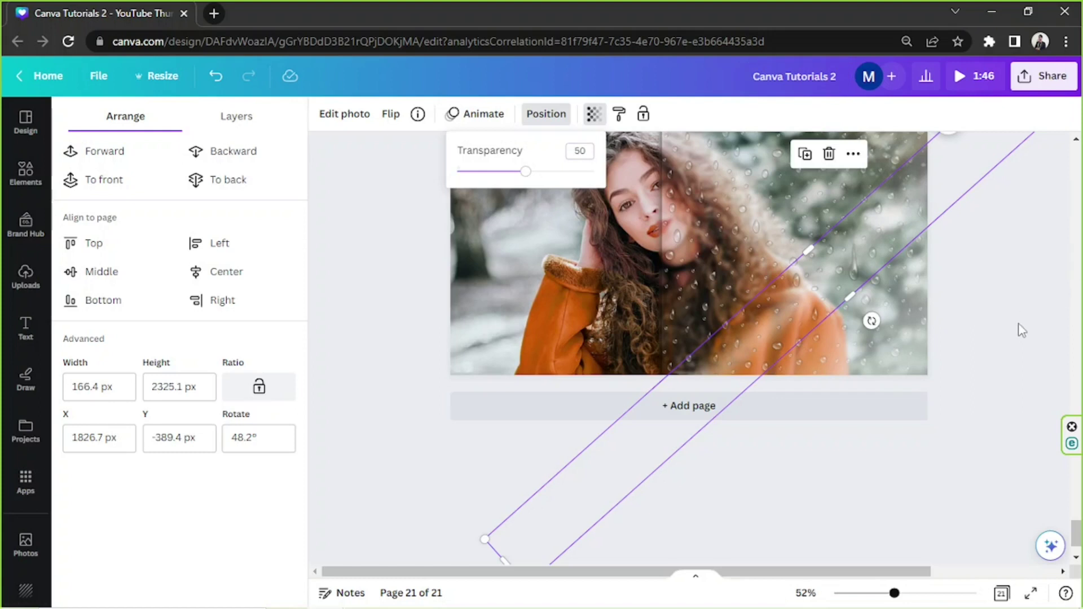
pyautogui.press('Escape')
pyautogui.press('Escape')
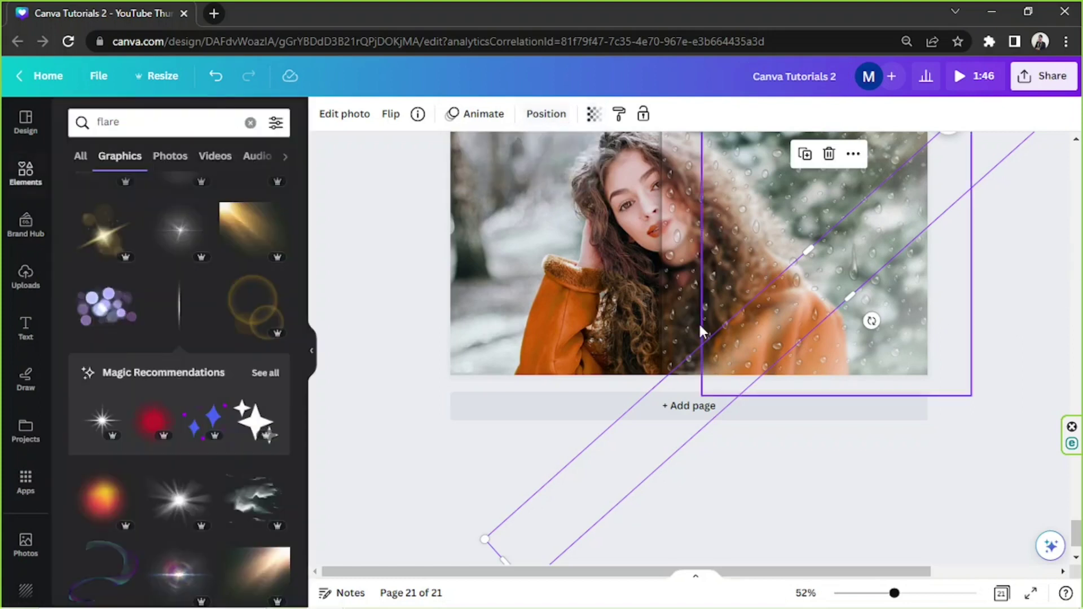
pyautogui.click(437, 336)
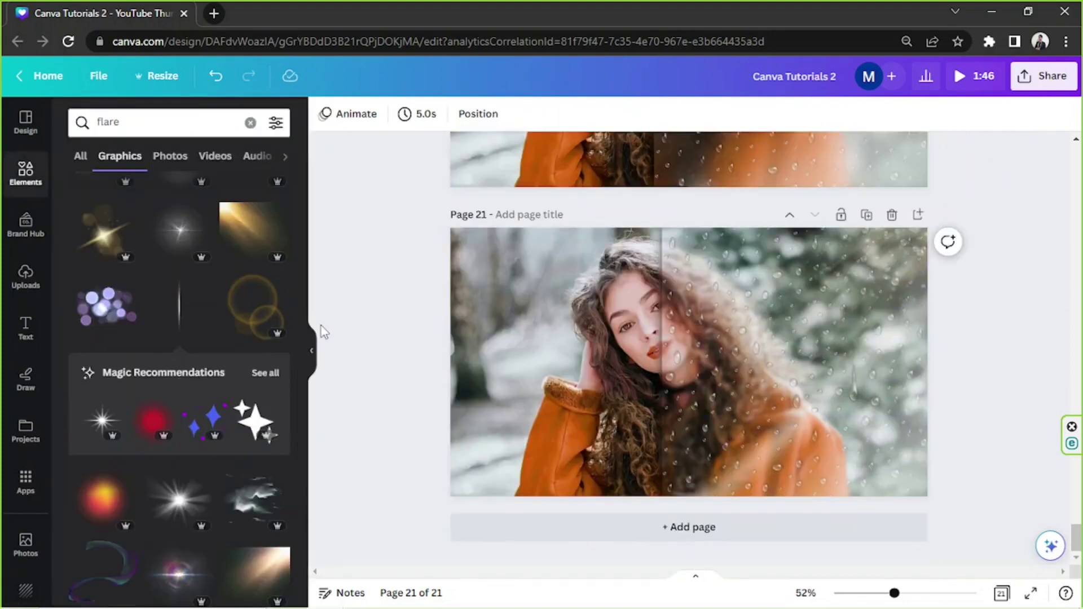
pyautogui.moveTo(895, 593); pyautogui.dragTo(904, 594)
pyautogui.scroll(-1, 926, 491)
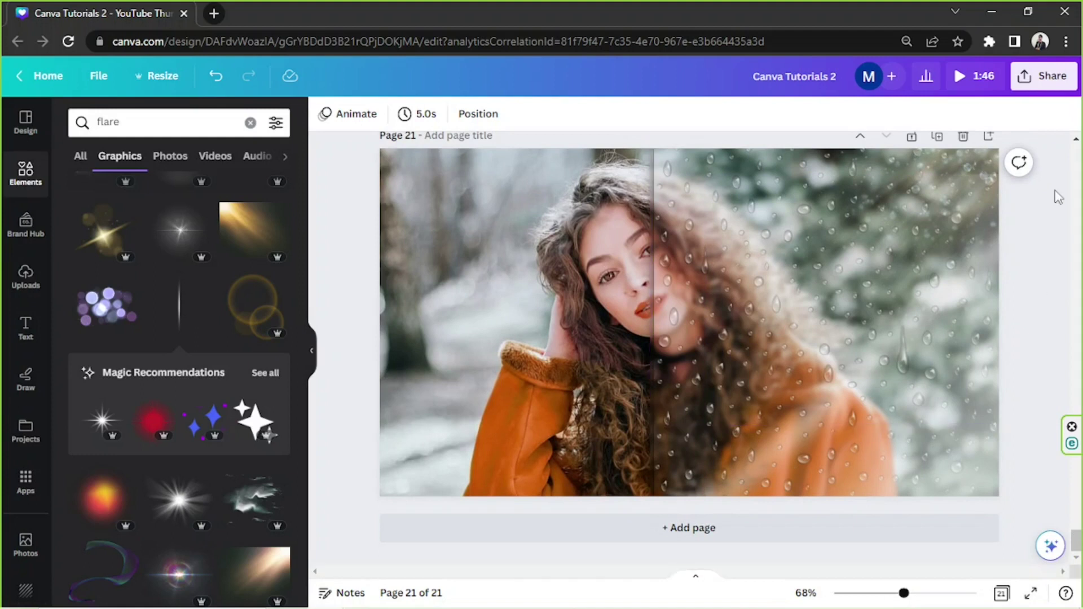
pyautogui.scroll(7, 1058, 197)
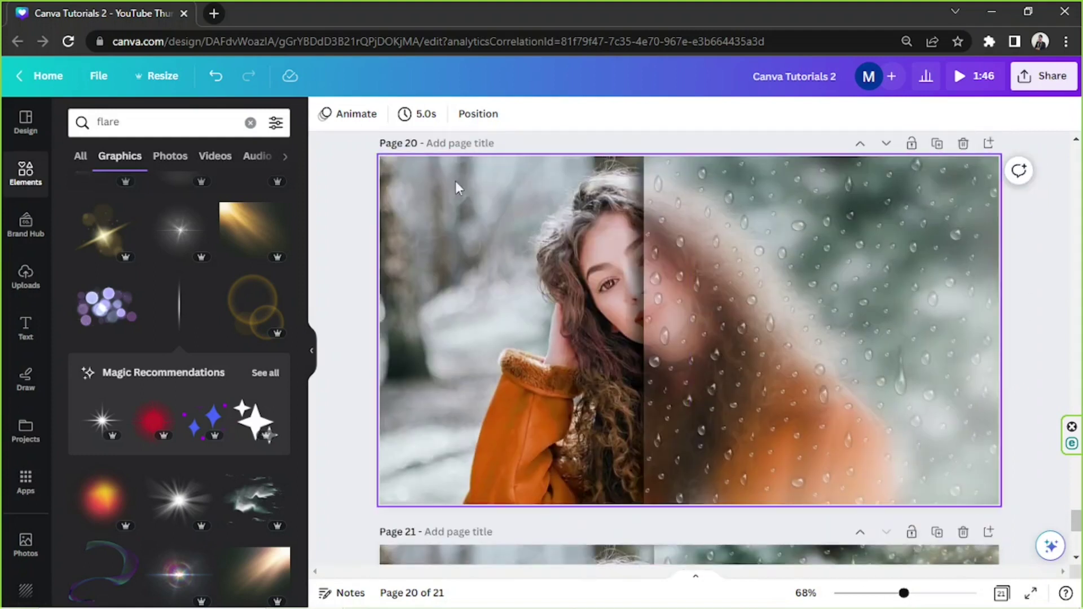
pyautogui.moveTo(323, 168); pyautogui.dragTo(1027, 496)
pyautogui.click(1041, 253)
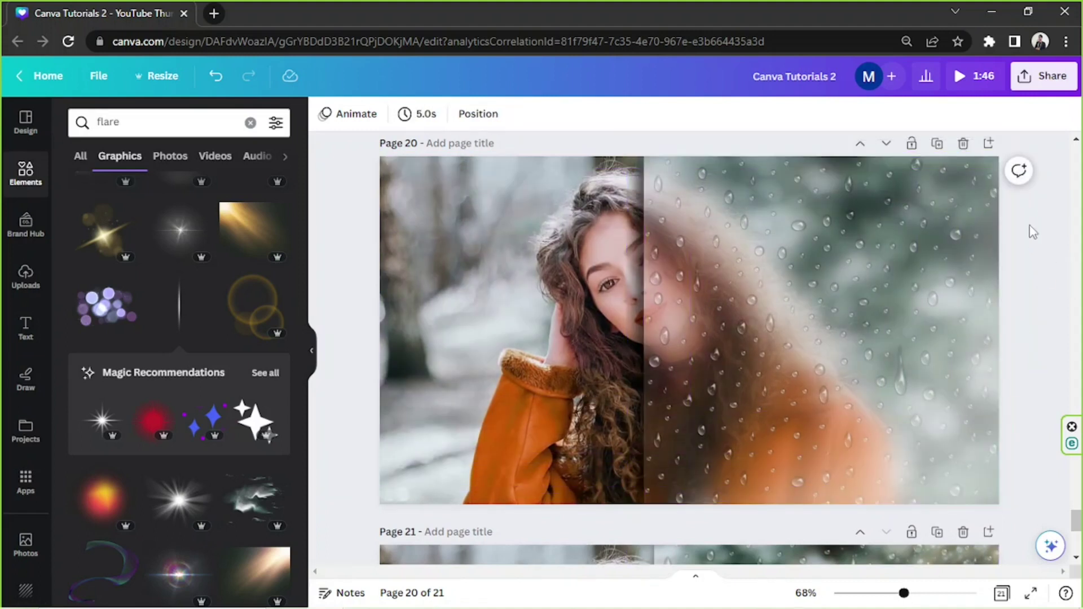
pyautogui.scroll(-7, 1030, 222)
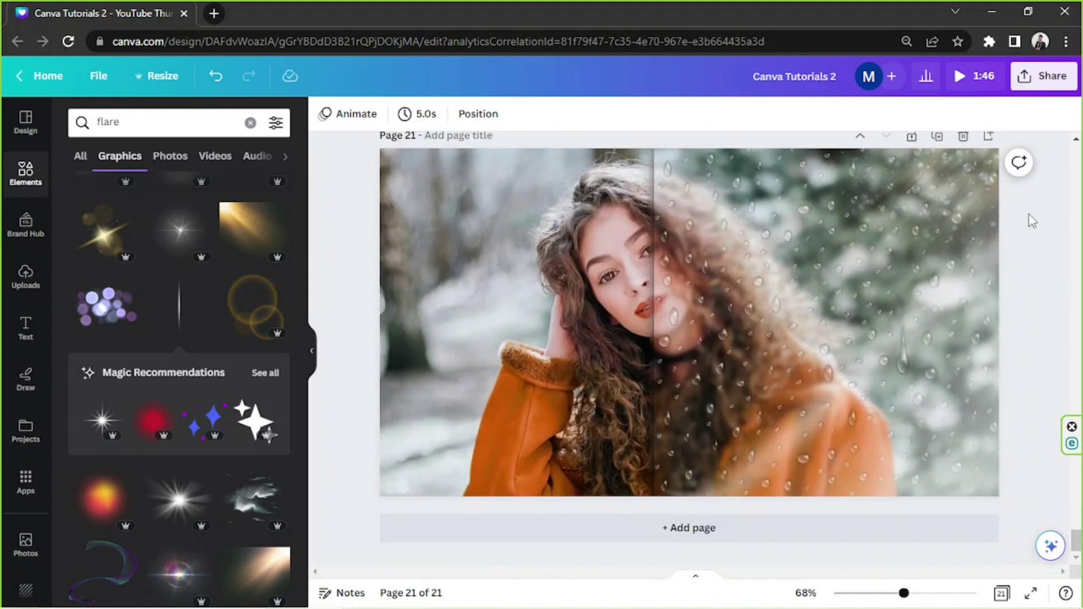
pyautogui.scroll(5, 1031, 221)
pyautogui.scroll(-3, 854, 307)
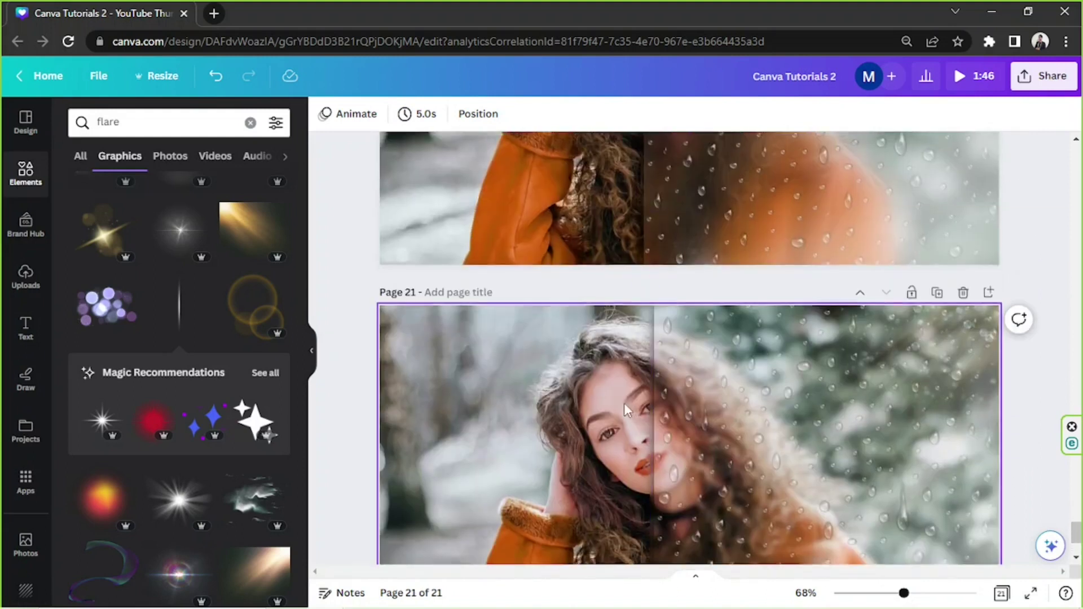
pyautogui.scroll(-4, 624, 403)
pyautogui.scroll(8, 604, 377)
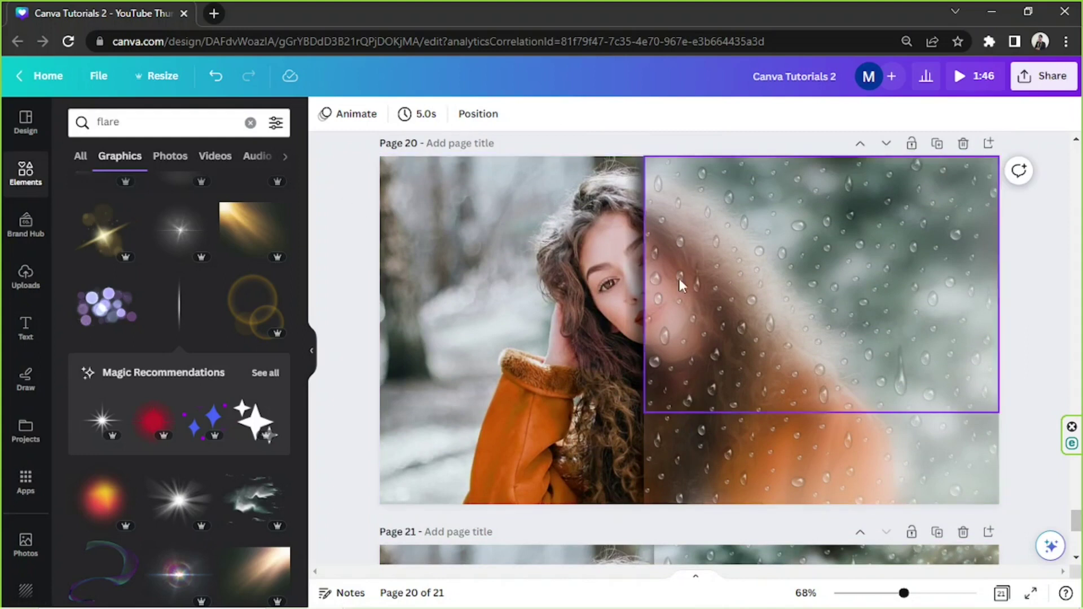
pyautogui.scroll(-7, 679, 279)
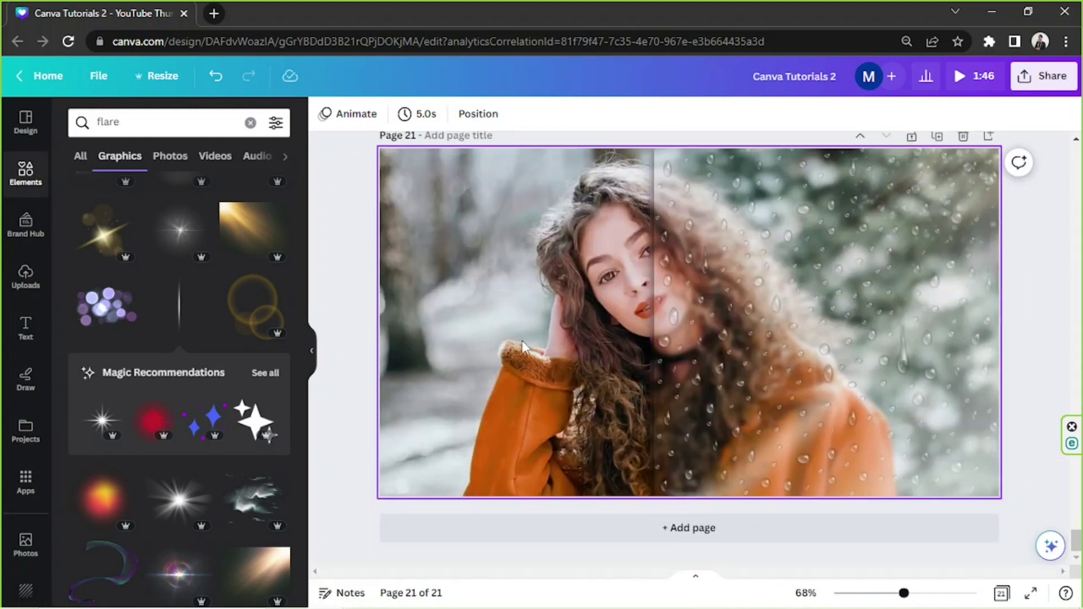